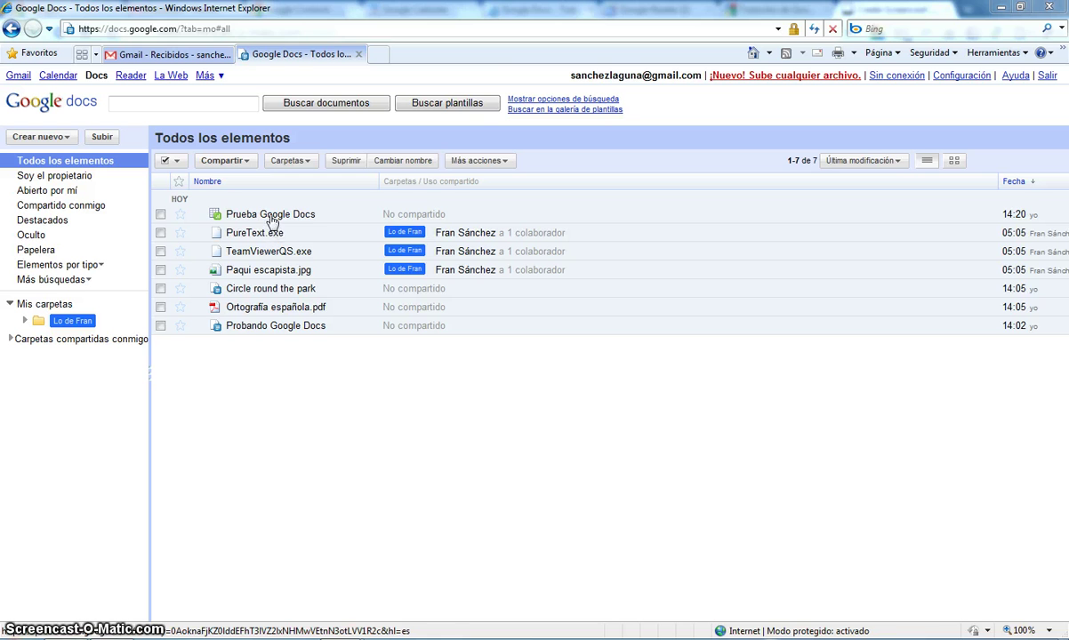
# - Open the Prueba Google Docs spreadsheet from the Todos los elementos list
pyautogui.click(265, 218)
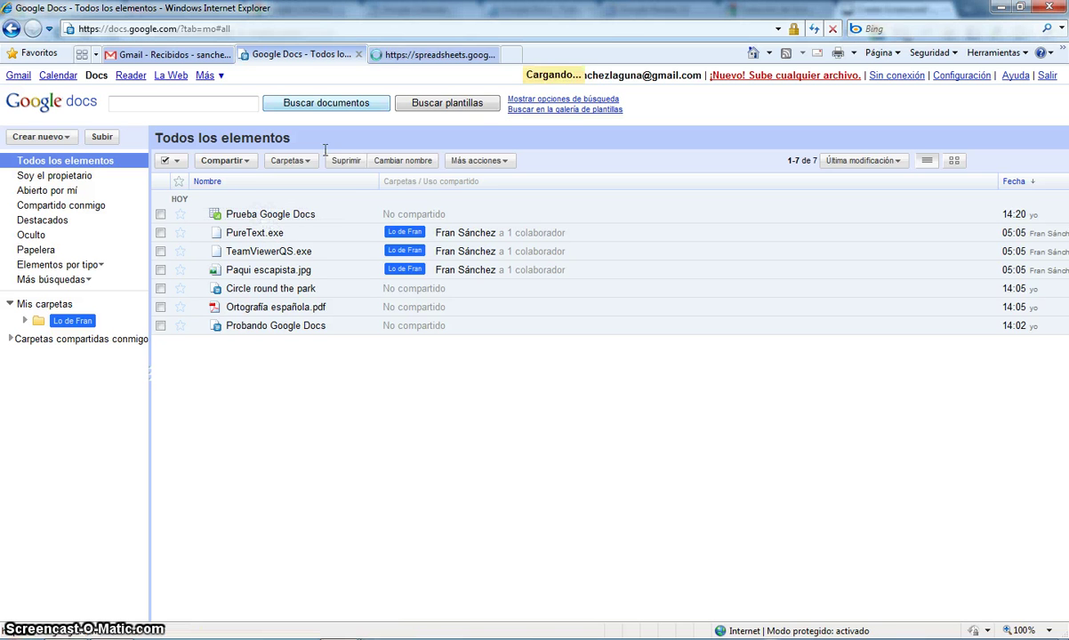
# - Delete the stray text in cells D5 and D6, then return to the top of the sheet
pyautogui.click(428, 56)
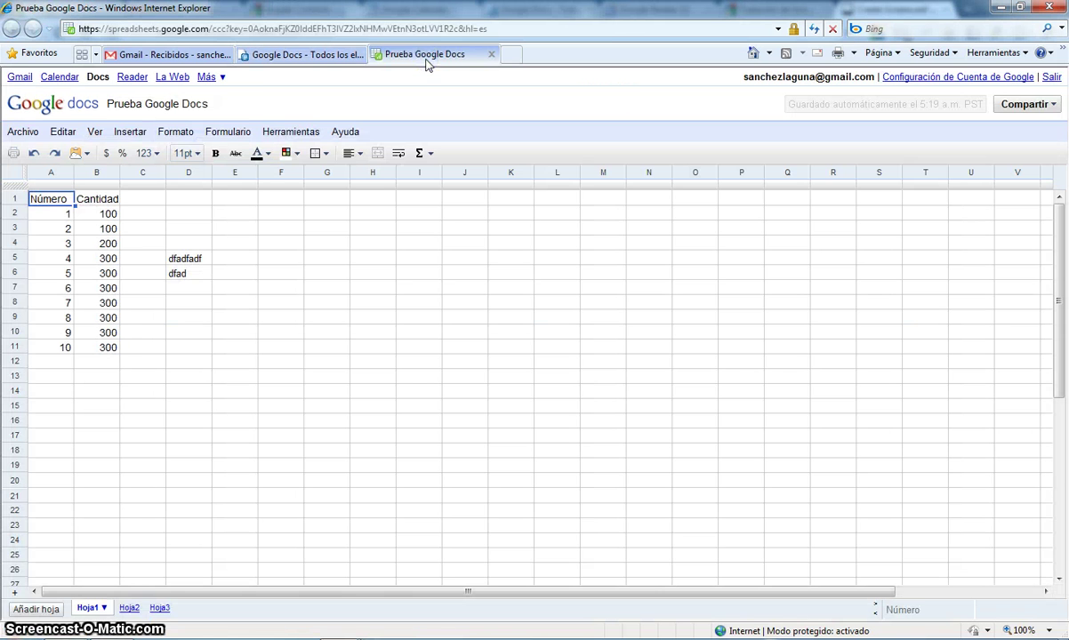
pyautogui.press('Right')
pyautogui.press('Down')
pyautogui.press('Down')
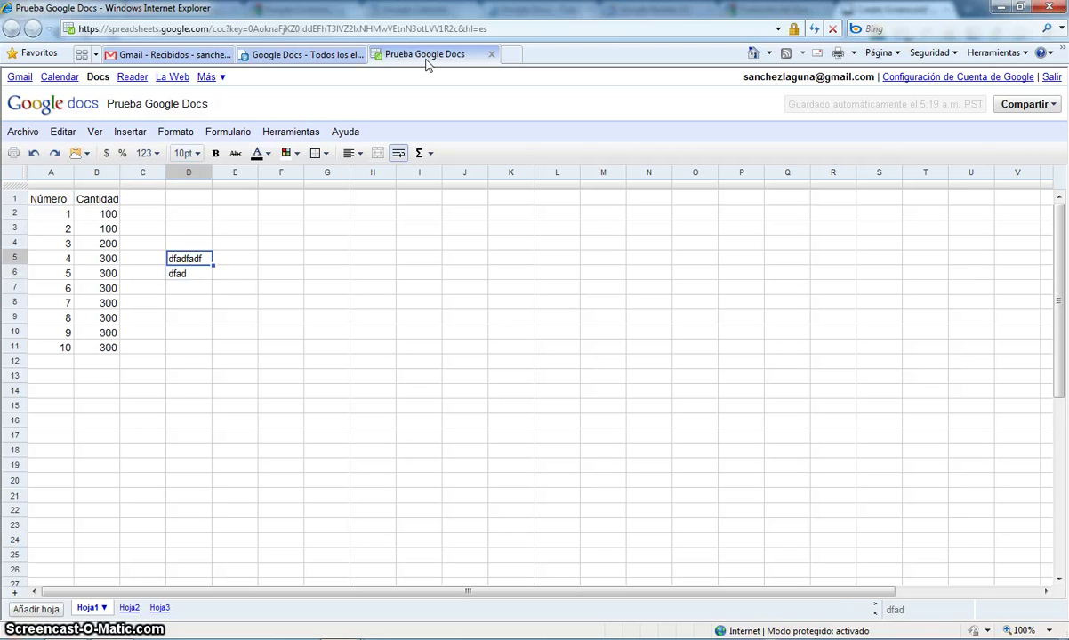
pyautogui.press('Delete')
pyautogui.press('Down')
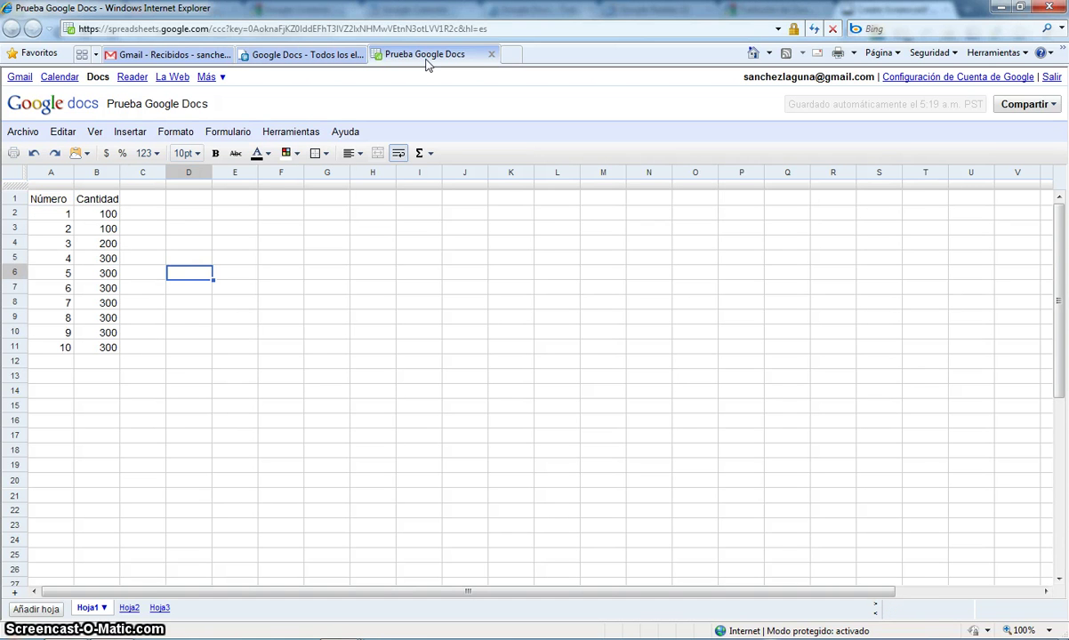
pyautogui.hotkey('ctrl', 'Home')
pyautogui.press('Up')
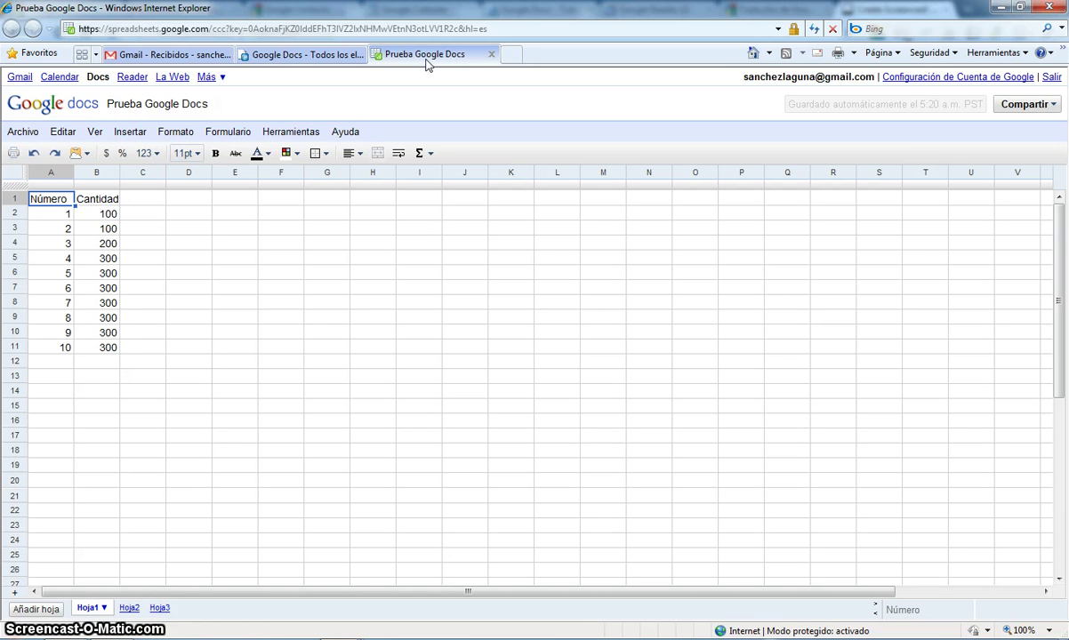
pyautogui.press('Down')
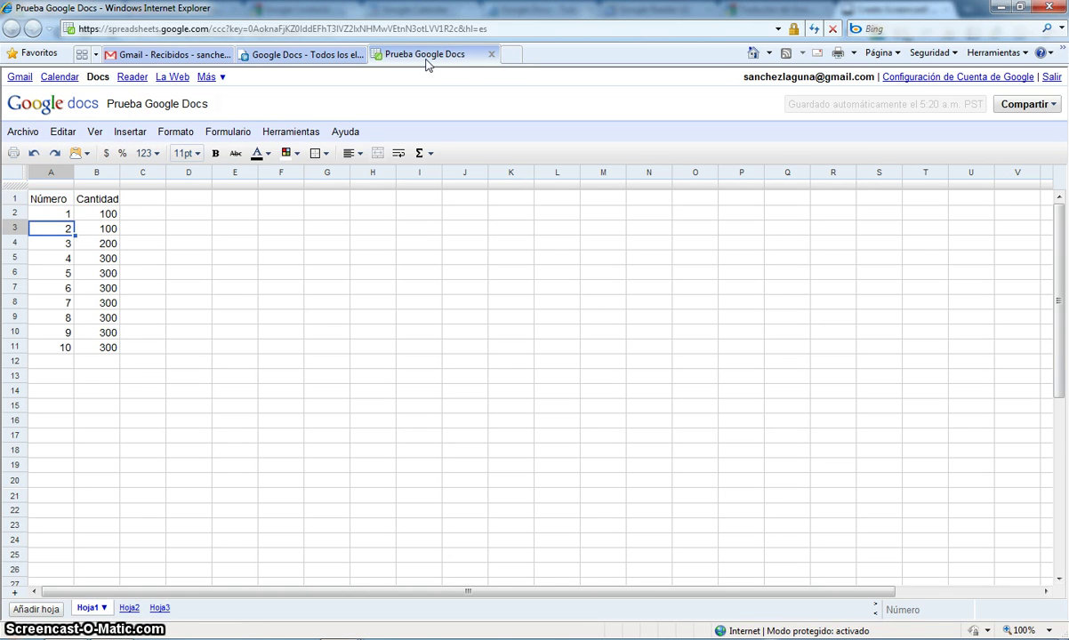
# - Make Prueba Google Docs viewable by anyone with the link and copy that link
pyautogui.click(490, 54)
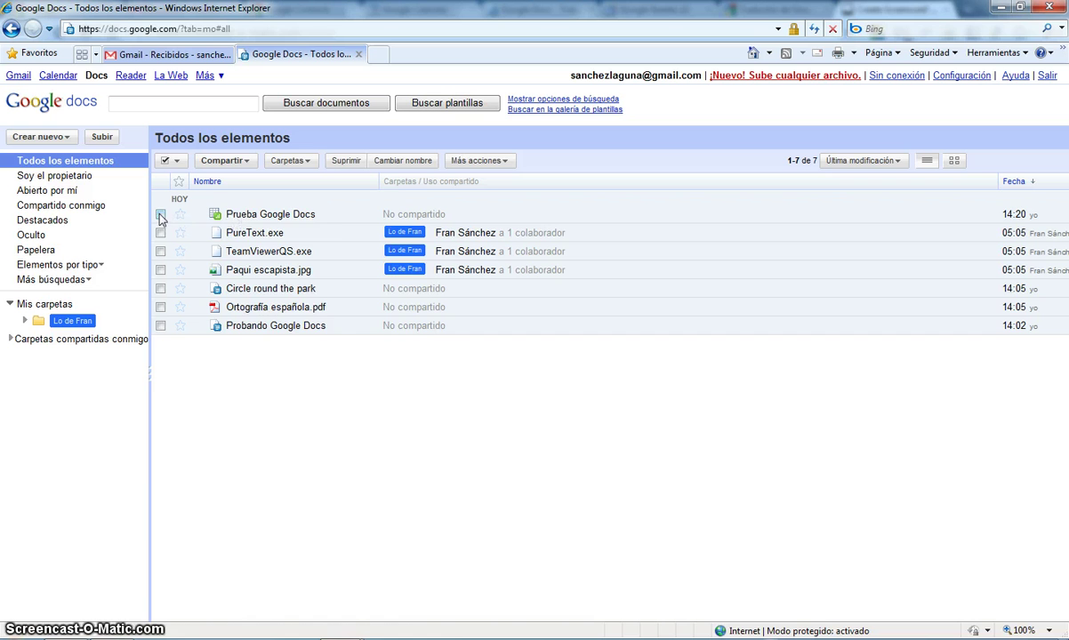
pyautogui.rightClick(251, 218)
pyautogui.moveTo(329, 297)
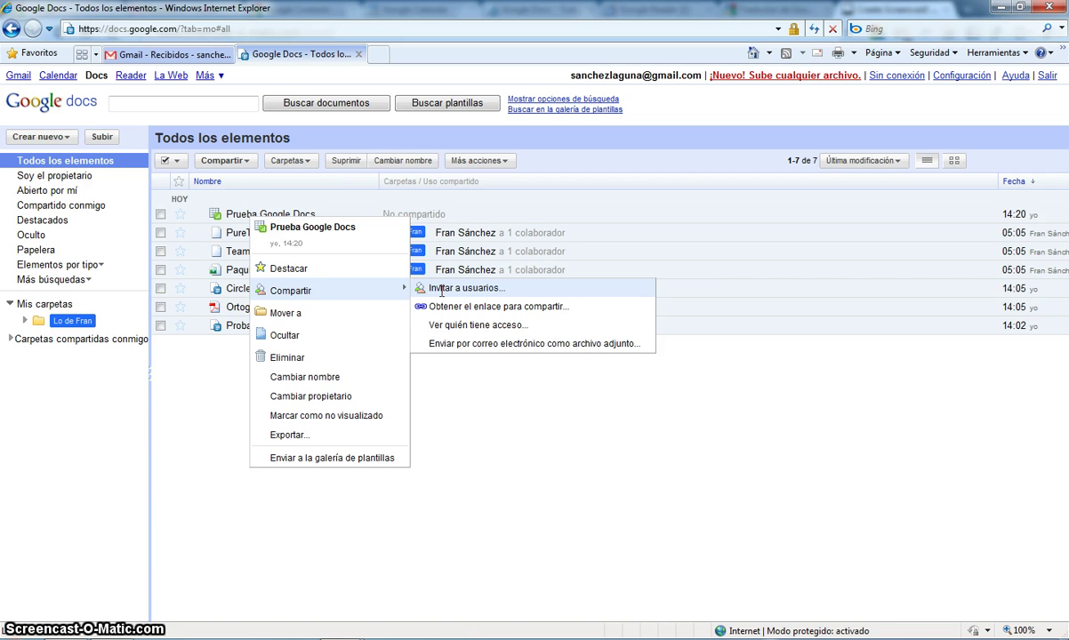
pyautogui.click(463, 306)
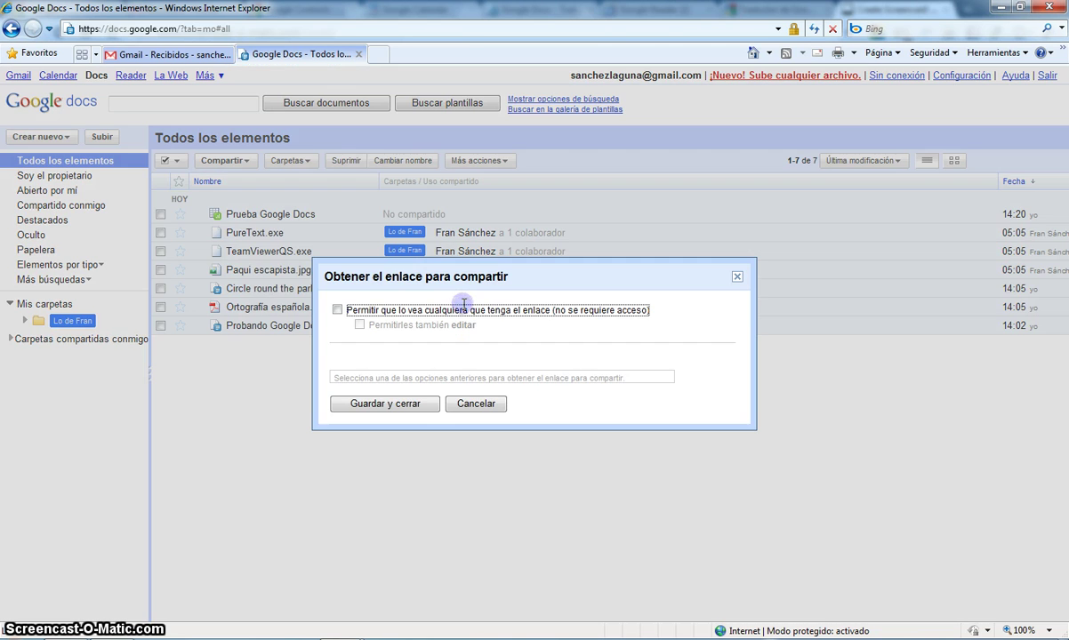
pyautogui.click(336, 309)
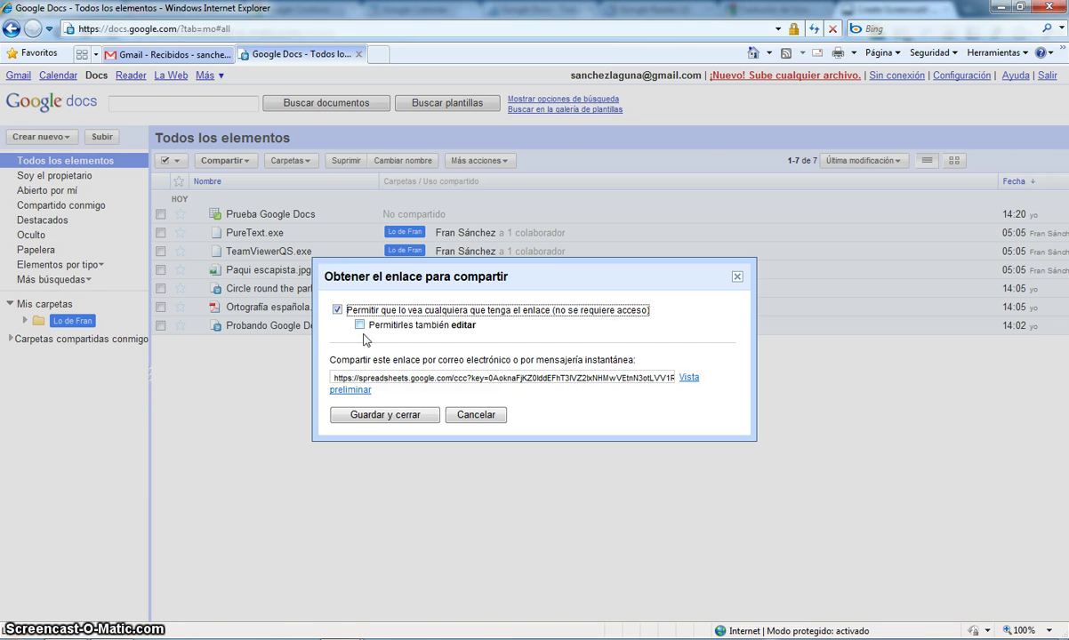
pyautogui.click(393, 377)
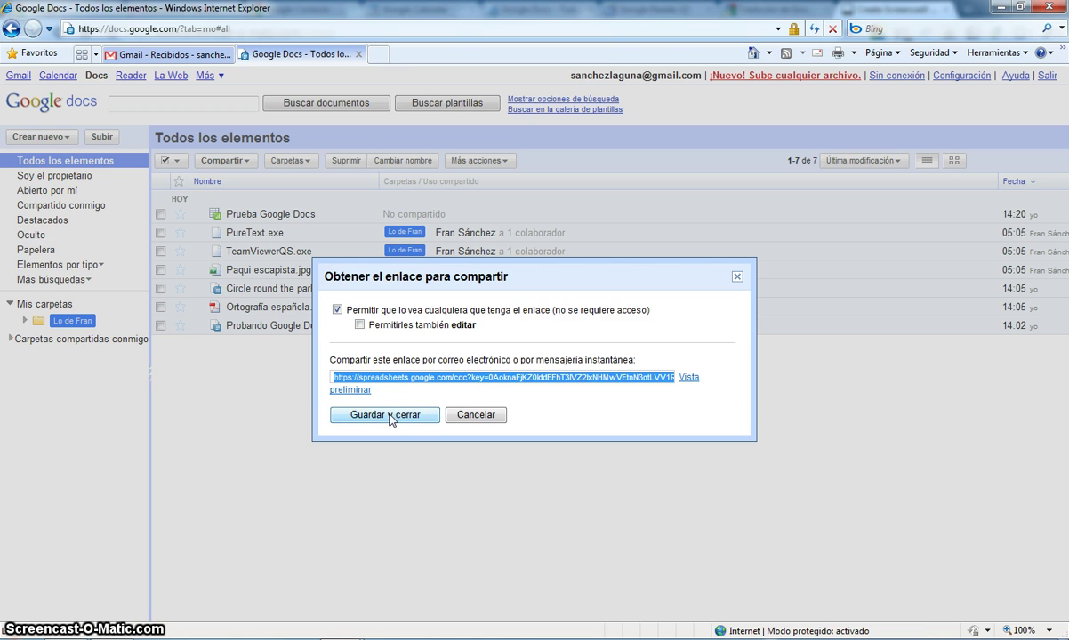
pyautogui.click(391, 414)
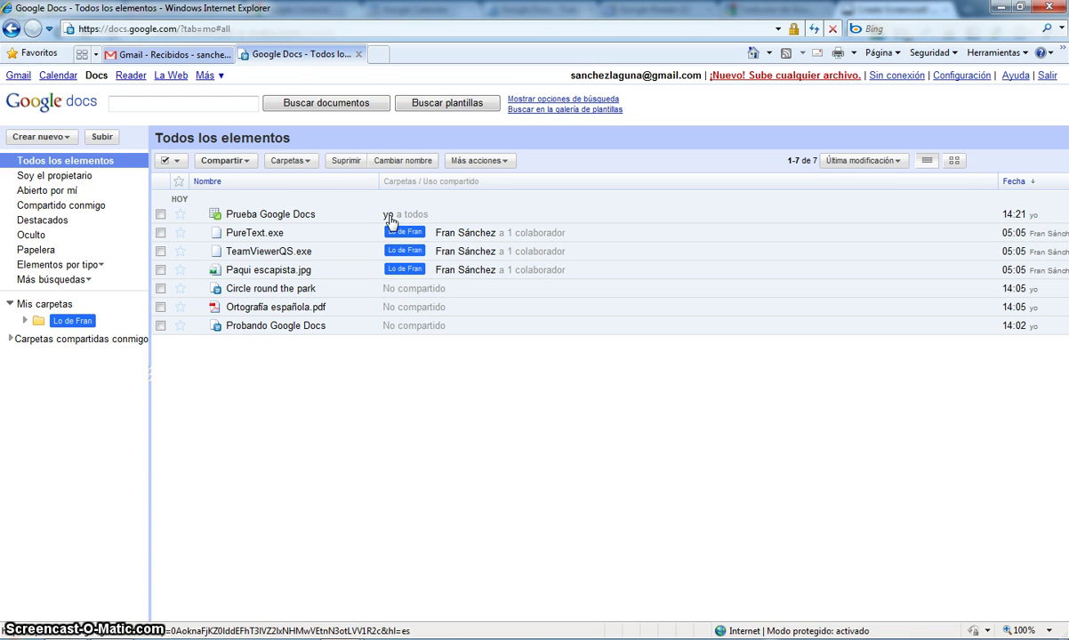
pyautogui.click(377, 54)
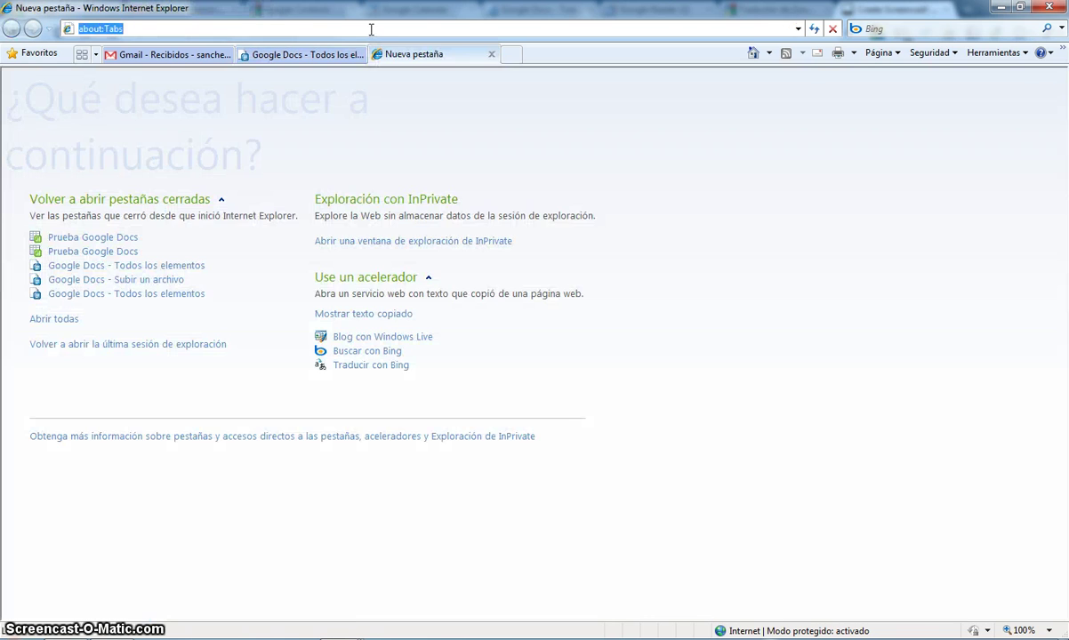
# - Open the spreadsheet from the pasted share link and go to empty cell A12
pyautogui.press('Return')
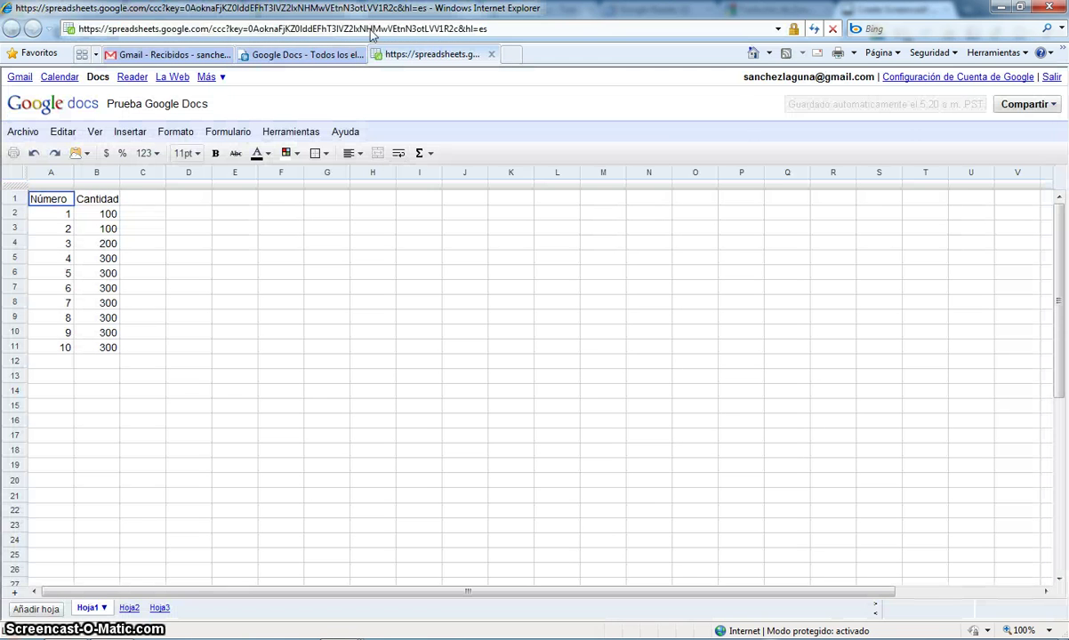
pyautogui.press('Down')
pyautogui.press('Down')
pyautogui.press('Right')
pyautogui.press('Down')
pyautogui.press('Right')
pyautogui.press('Down')
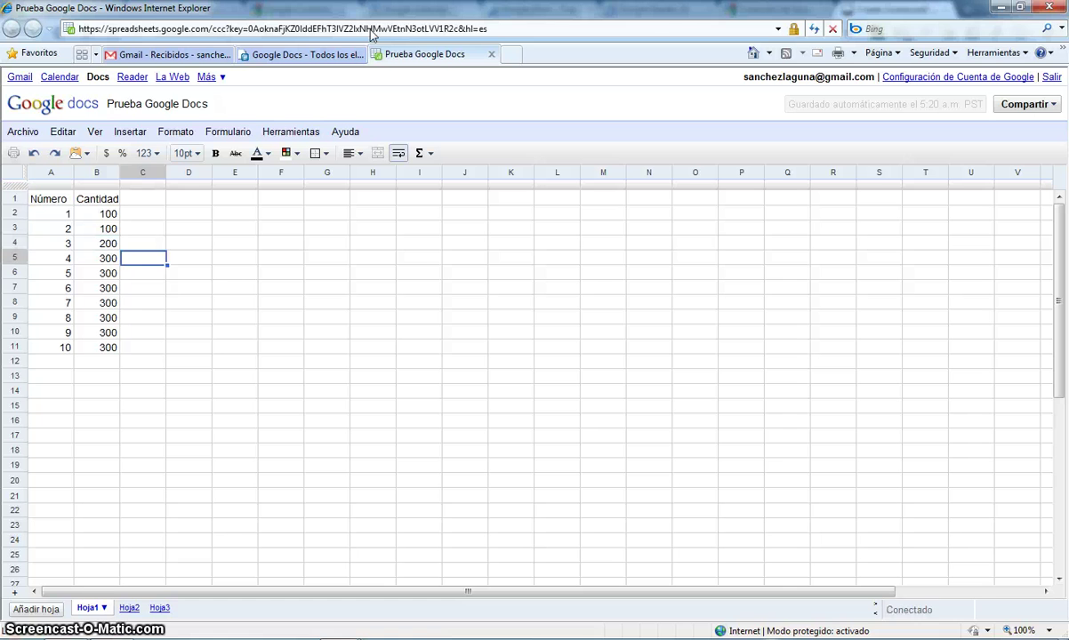
pyautogui.press('Right')
pyautogui.press('Down')
pyautogui.press('Left')
pyautogui.press('Down')
pyautogui.press('Down')
pyautogui.press('Left')
pyautogui.press('Down')
pyautogui.press('Down')
pyautogui.press('Left')
pyautogui.press('Down')
pyautogui.press('Down')
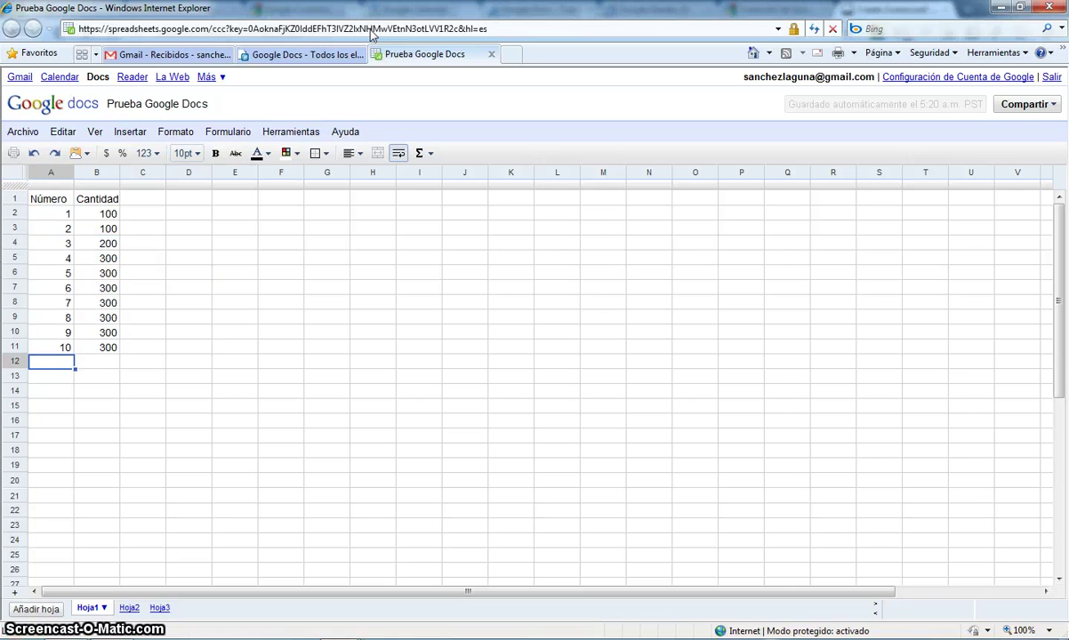
# - Enter 11 in A12 and 250 in B12, then close the spreadsheet
pyautogui.write('1')
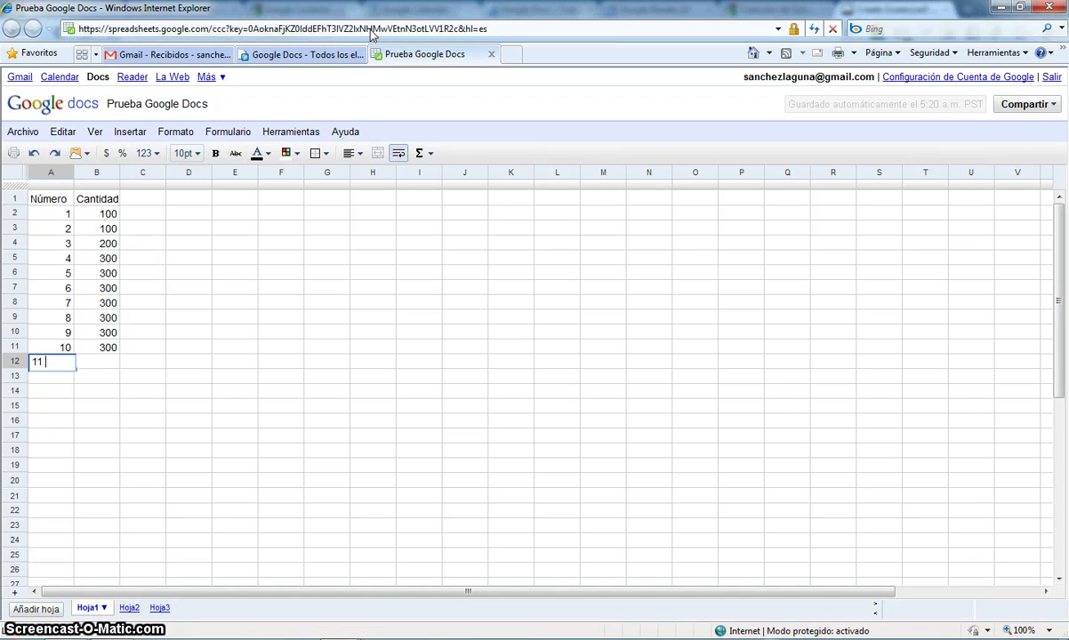
pyautogui.write('1')
pyautogui.press('Tab')
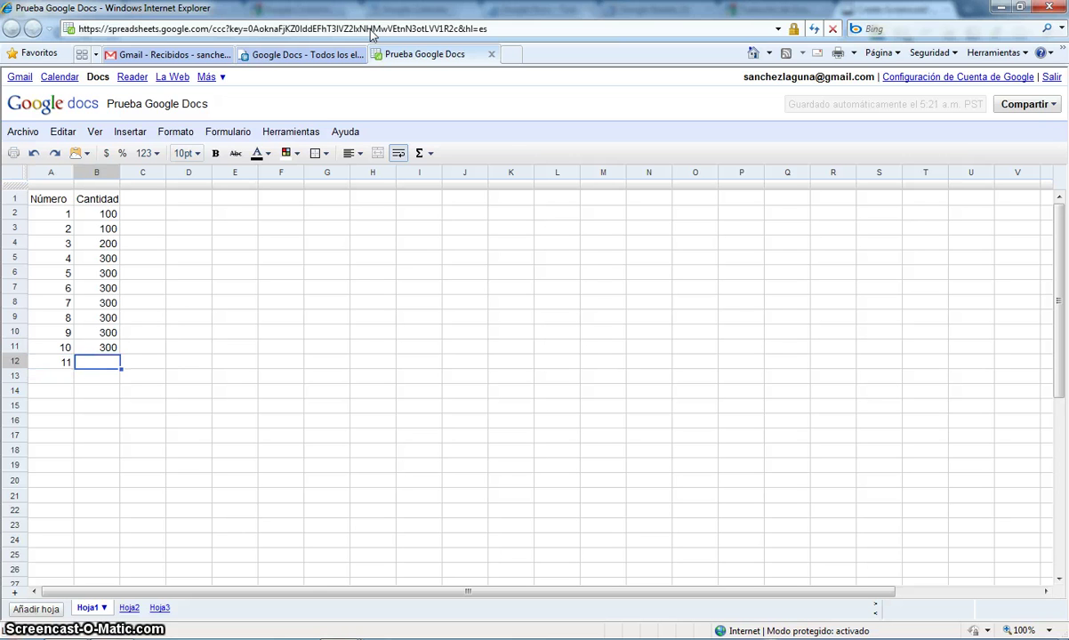
pyautogui.write('250')
pyautogui.press('Return')
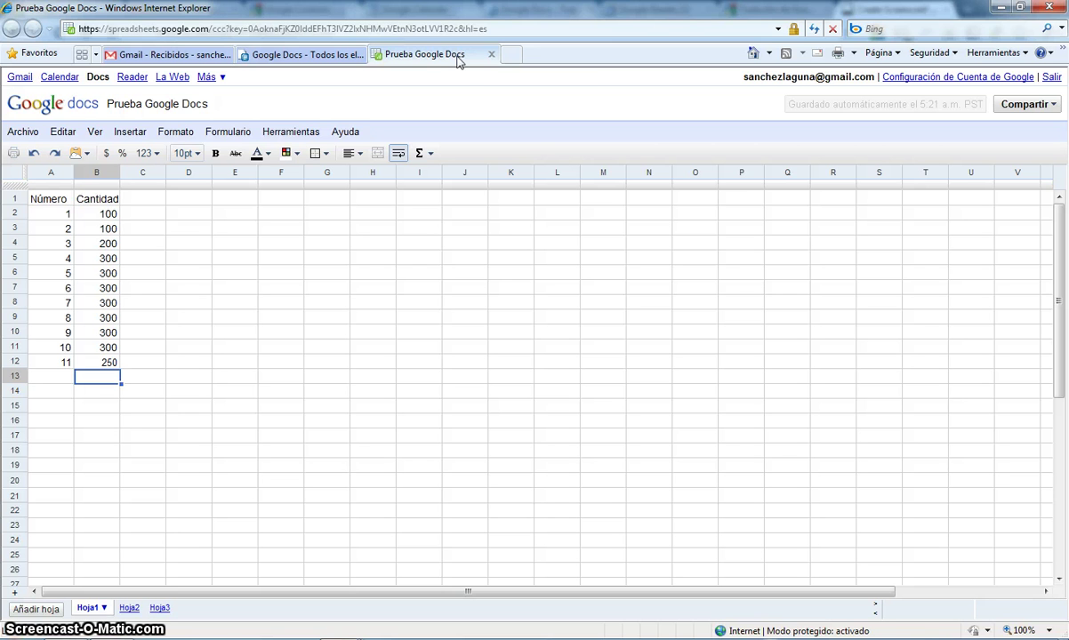
pyautogui.click(491, 56)
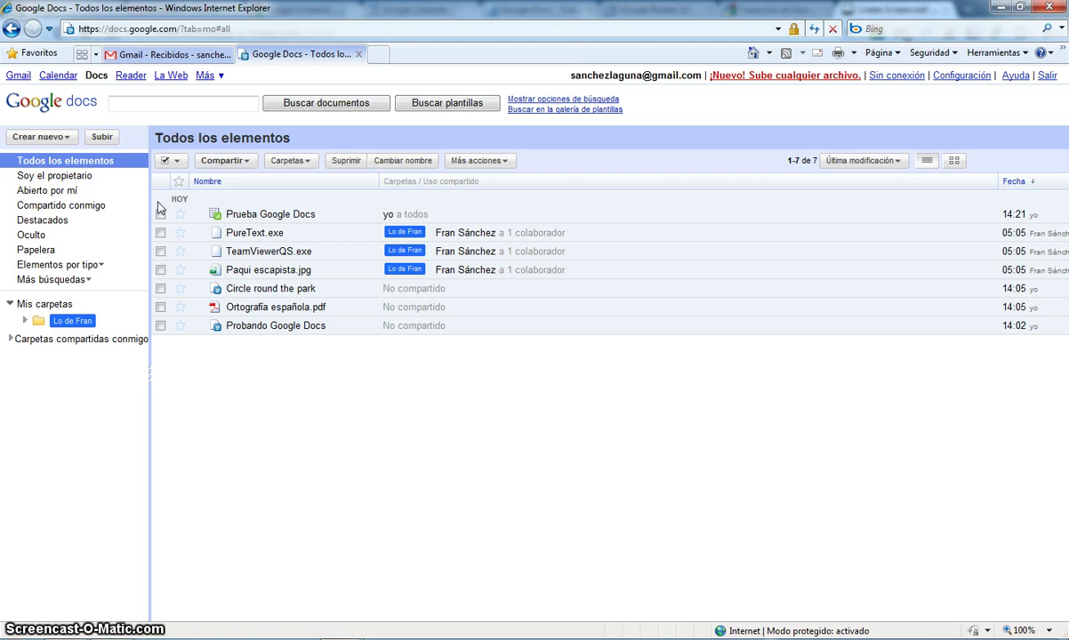
# - Create a new form via Crear nuevo > Formulario and maximize the form editor
pyautogui.click(67, 140)
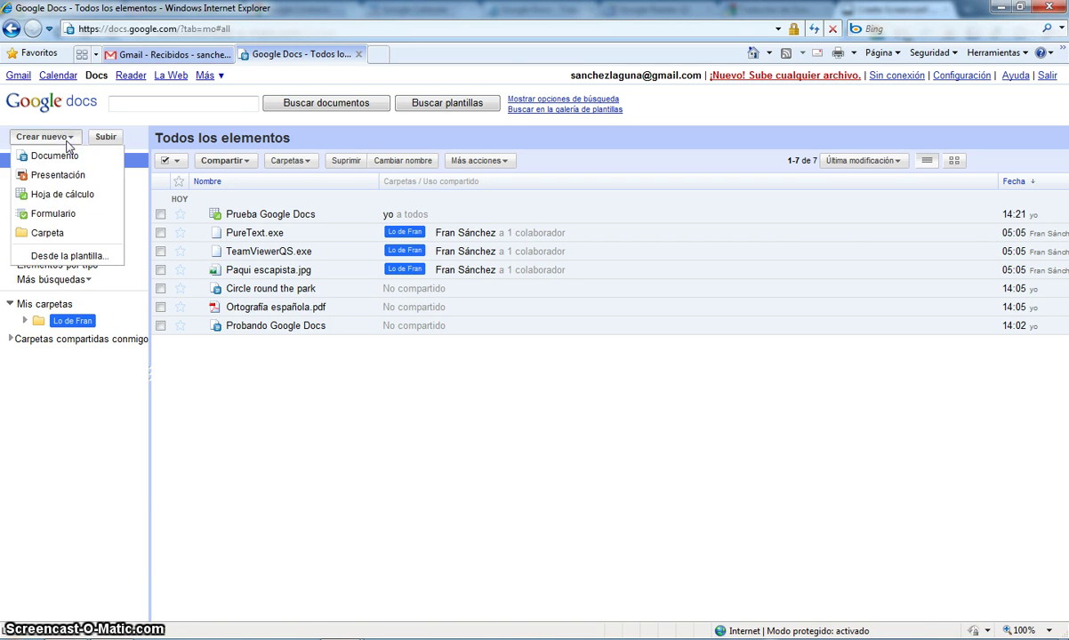
pyautogui.click(53, 213)
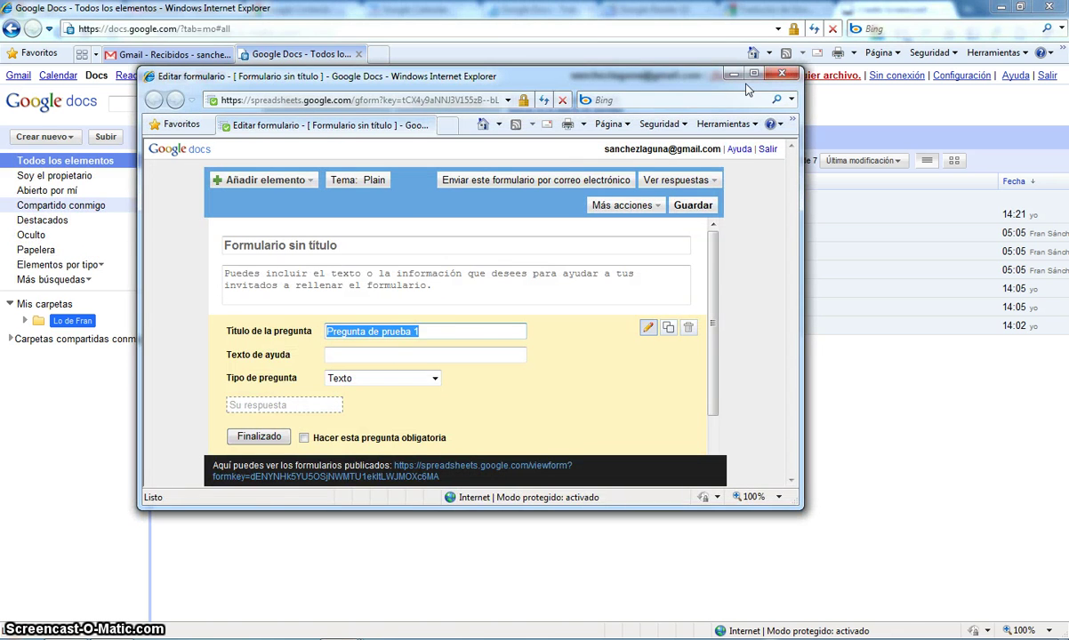
pyautogui.click(753, 73)
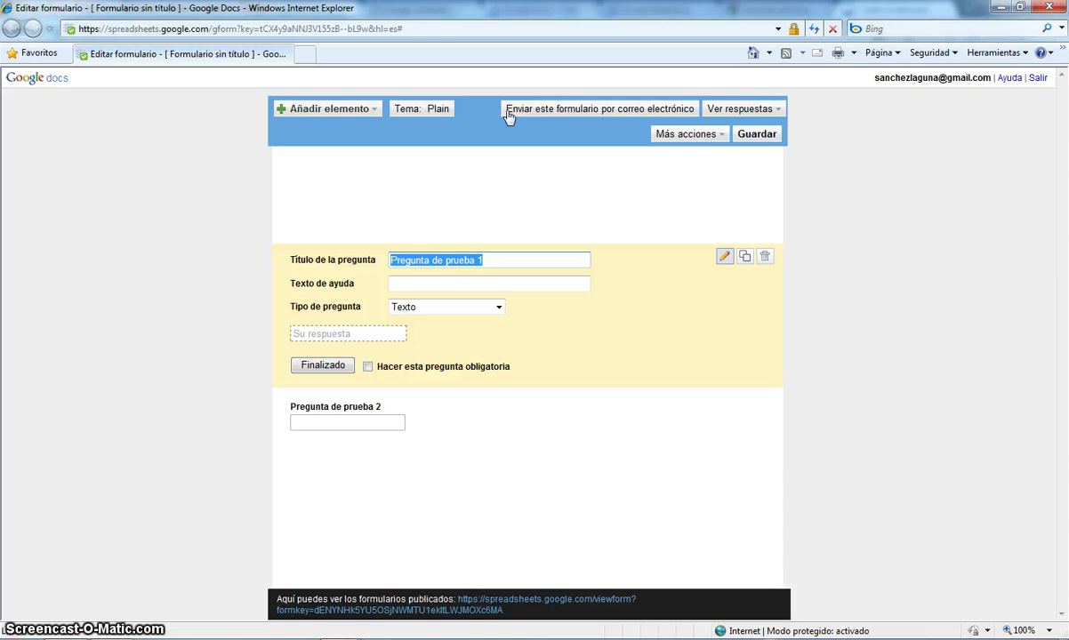
# - Choose and apply the Shades of Blue theme to the untitled form
pyautogui.click(436, 113)
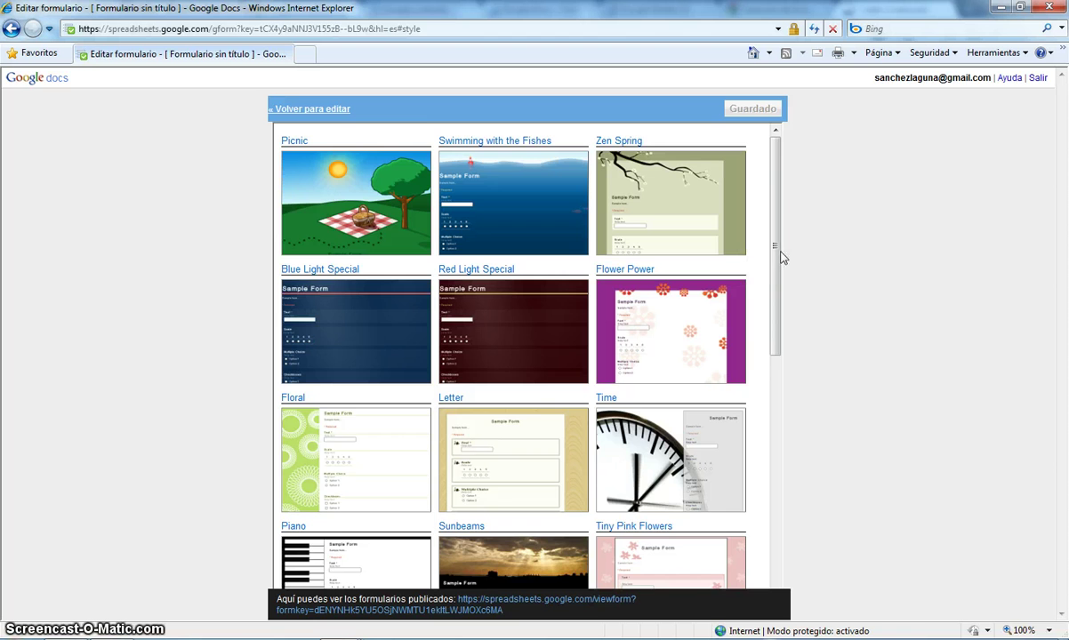
pyautogui.moveTo(780, 253); pyautogui.dragTo(778, 454)
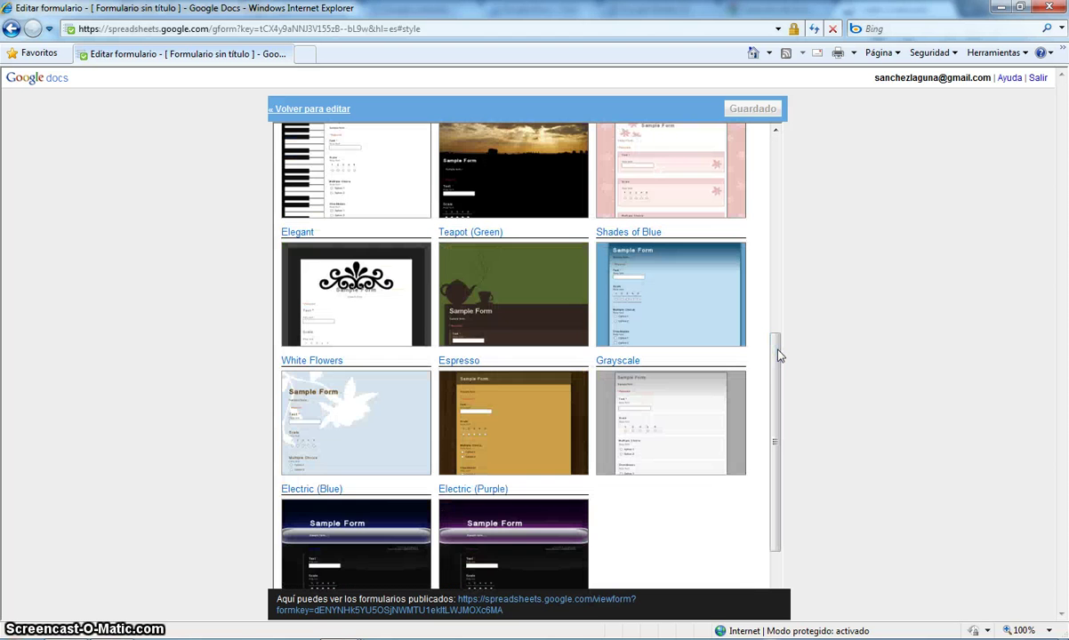
pyautogui.click(650, 275)
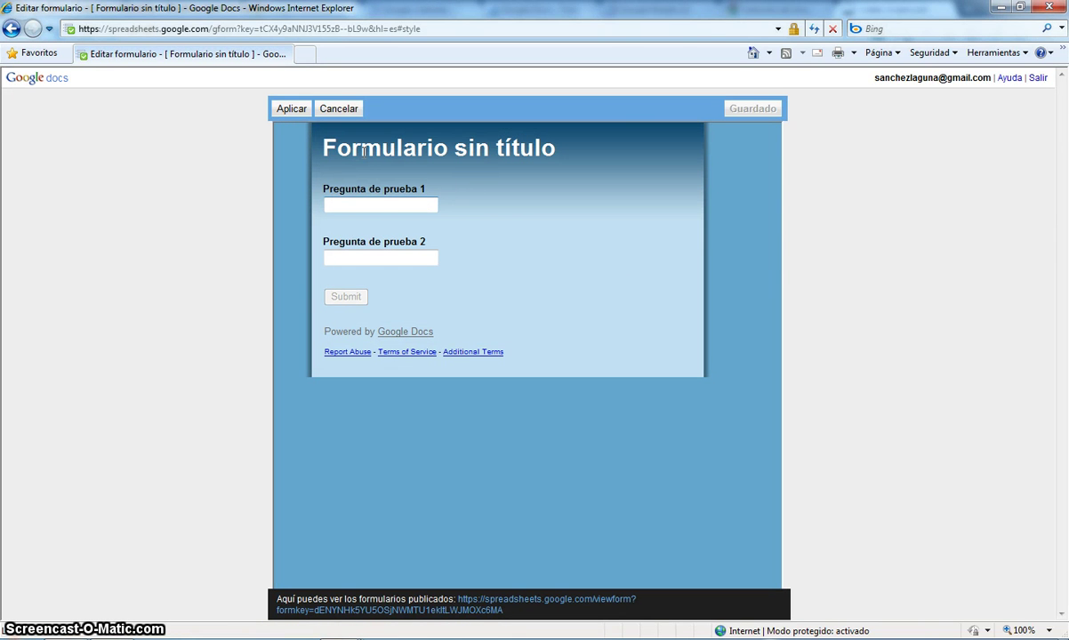
pyautogui.click(291, 108)
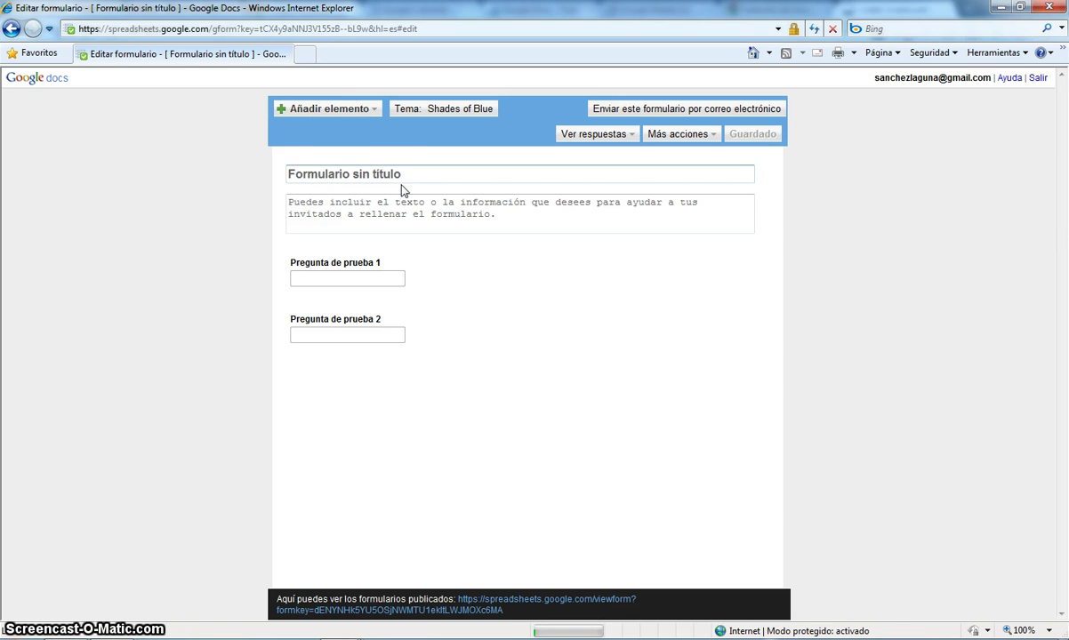
# - Title the form 'Probando un formulario' and enter description text 'añlfjañlkd'
pyautogui.click(412, 175)
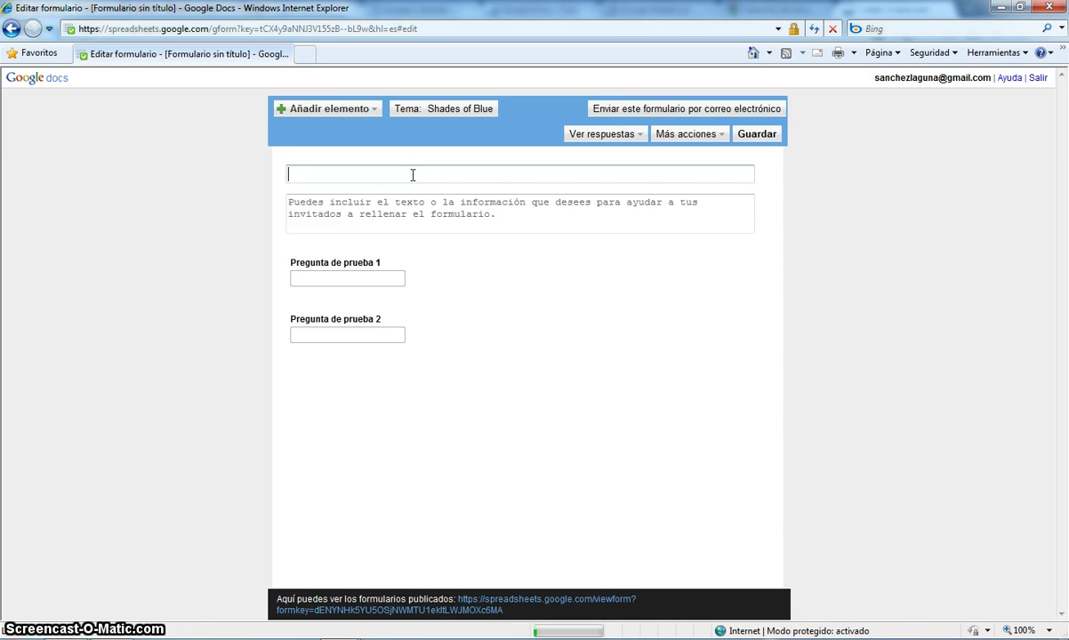
pyautogui.write('Probando ')
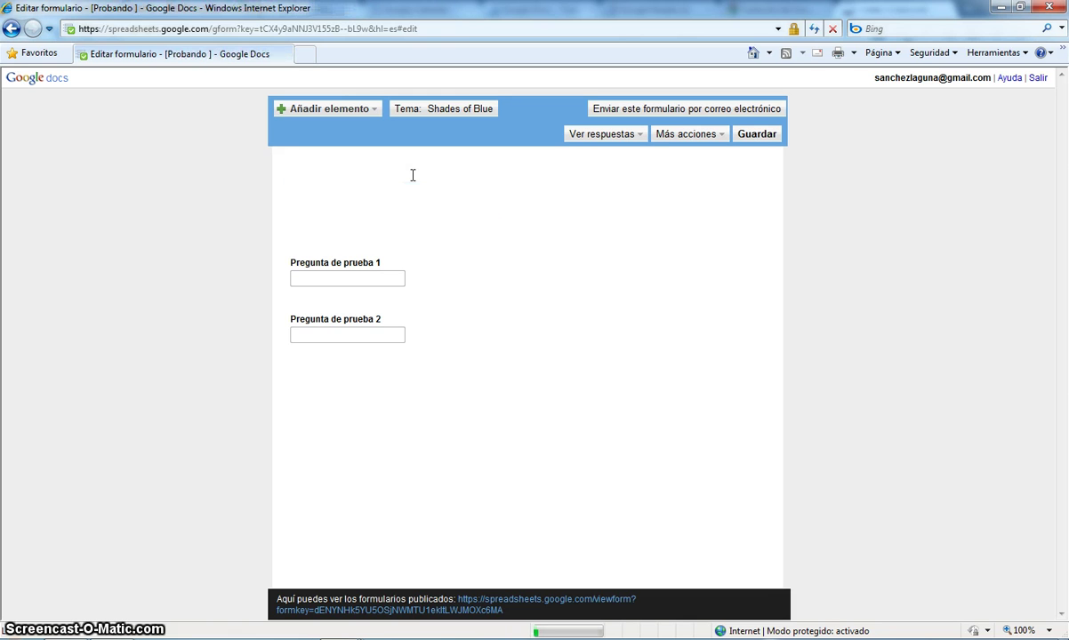
pyautogui.write('un formulario')
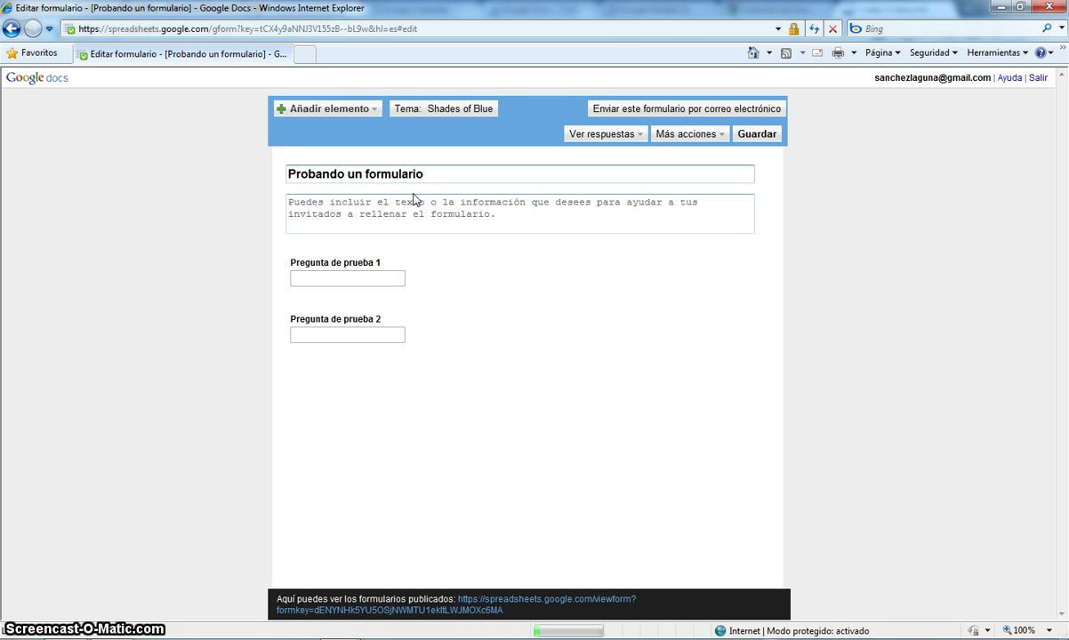
pyautogui.click(414, 205)
pyautogui.write('añlfjañlkd')
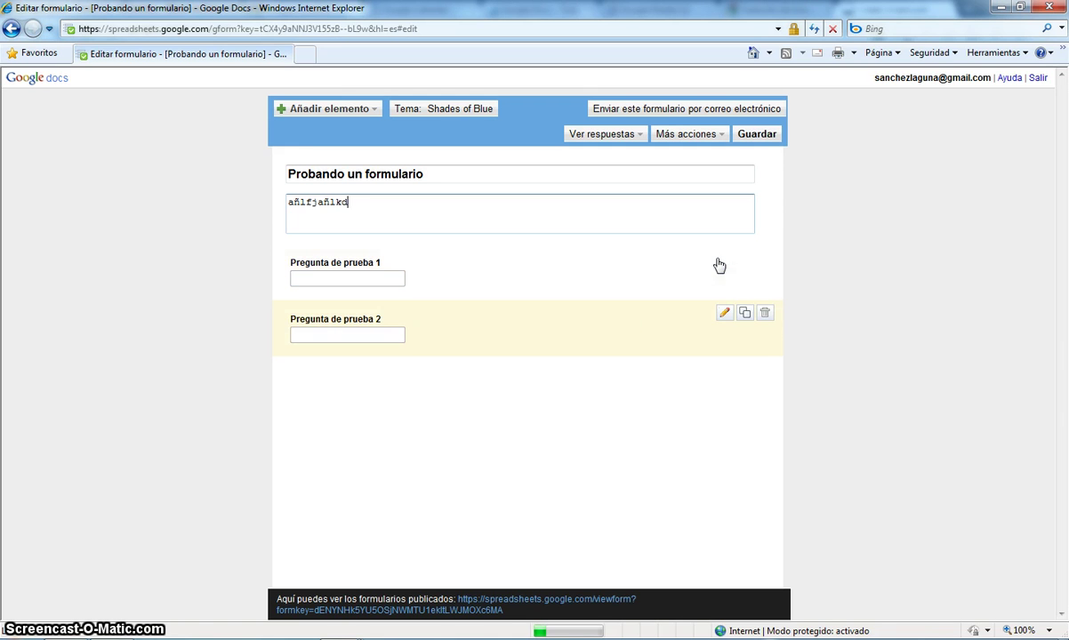
# - Delete Pregunta de prueba 2 and retitle question 1 'Fecha de la observación' with help 'La fecha exacta'
pyautogui.click(764, 314)
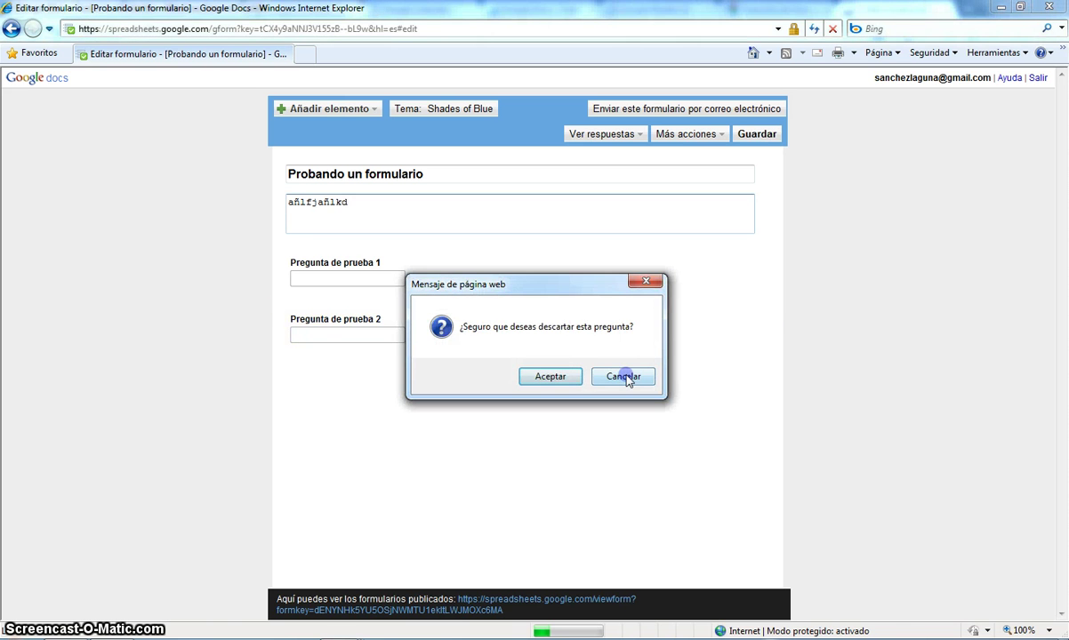
pyautogui.click(560, 377)
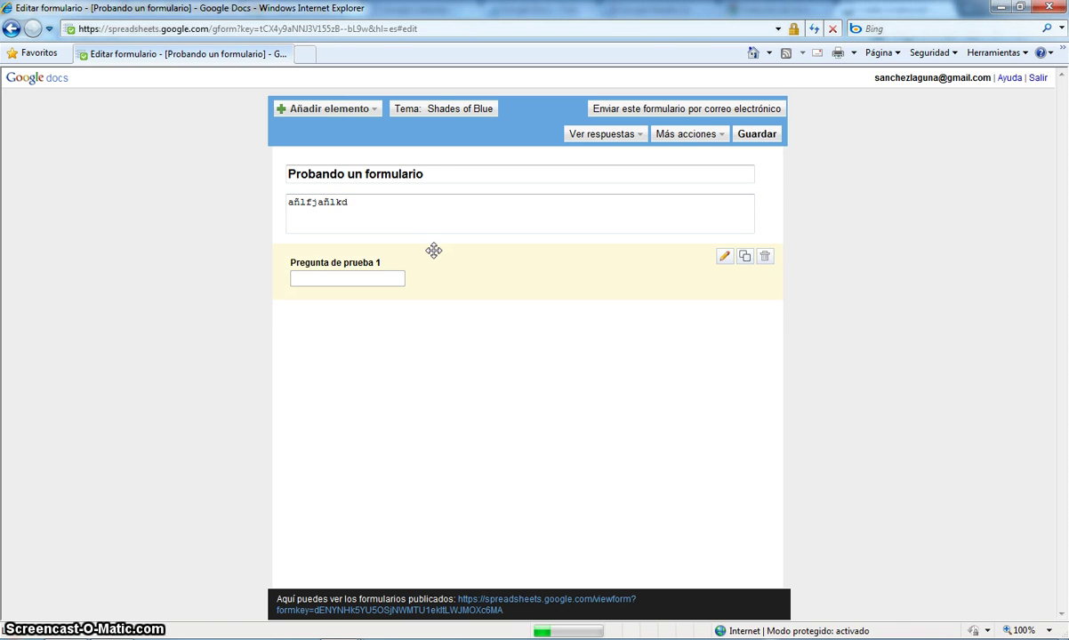
pyautogui.click(724, 257)
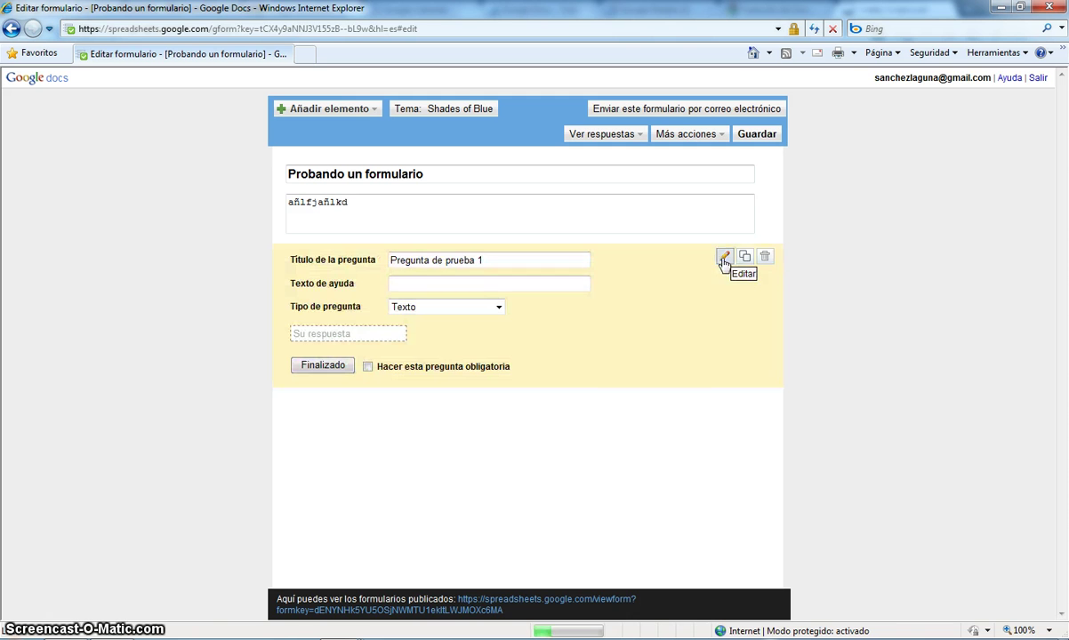
pyautogui.tripleClick(572, 264)
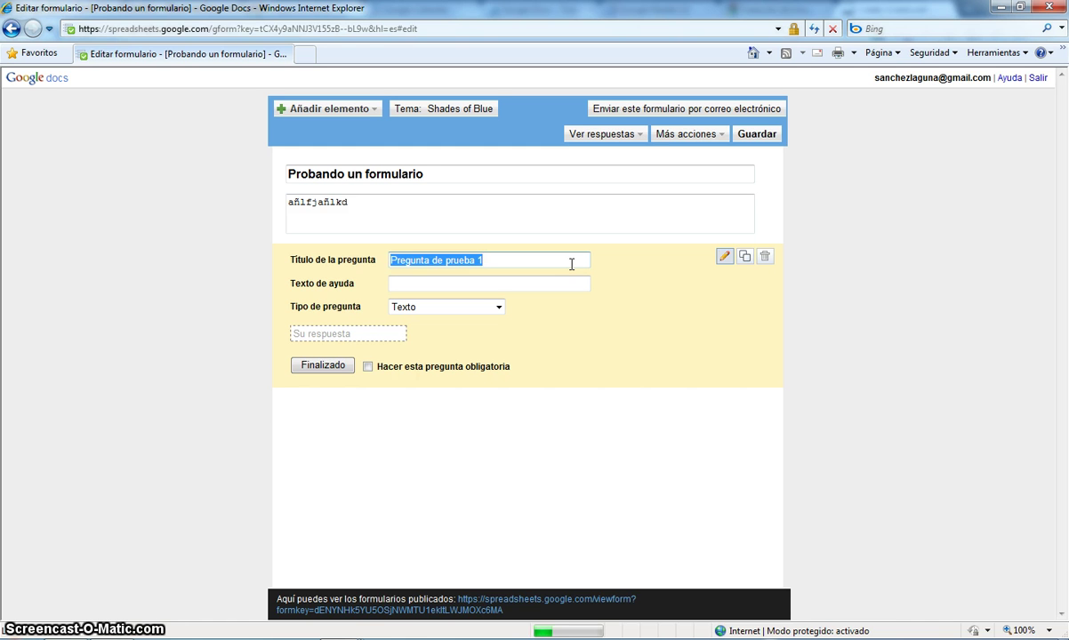
pyautogui.write('Fecha de la observación')
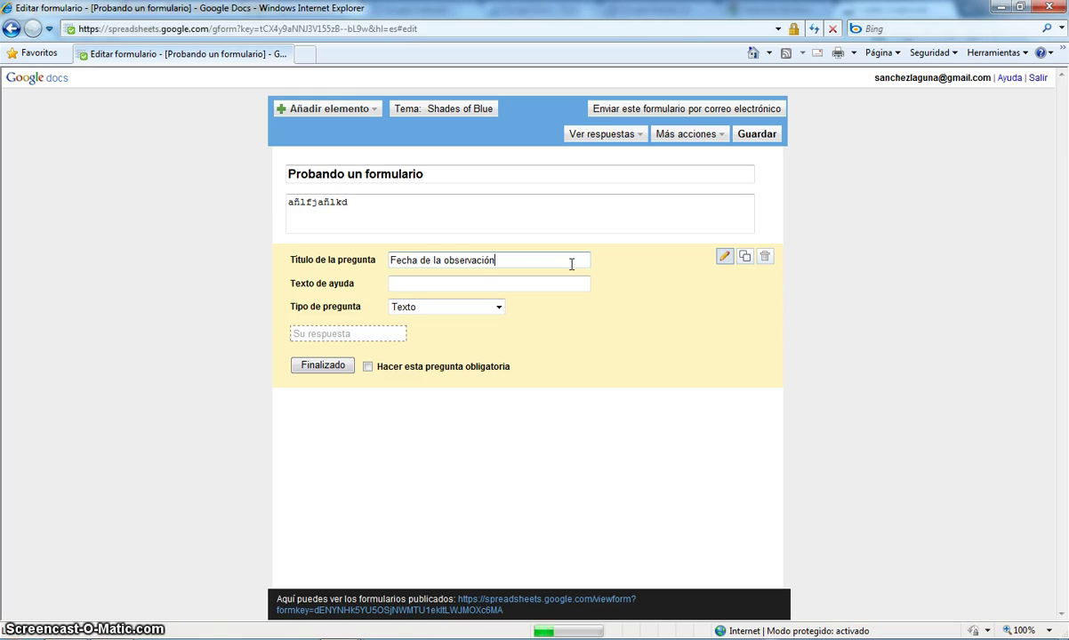
pyautogui.click(529, 282)
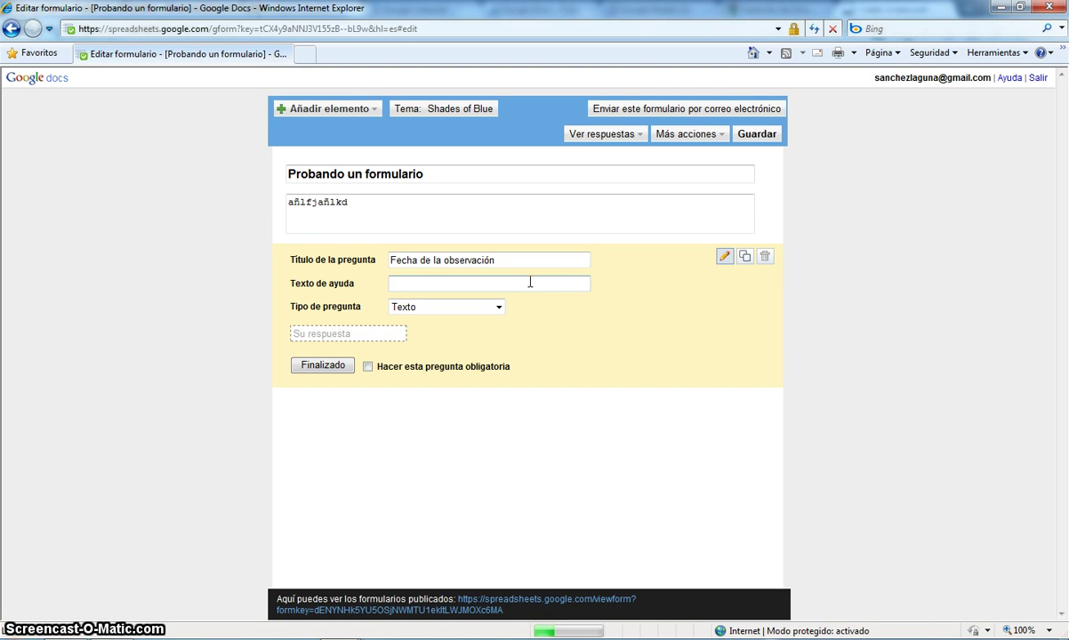
pyautogui.write('La fecha es')
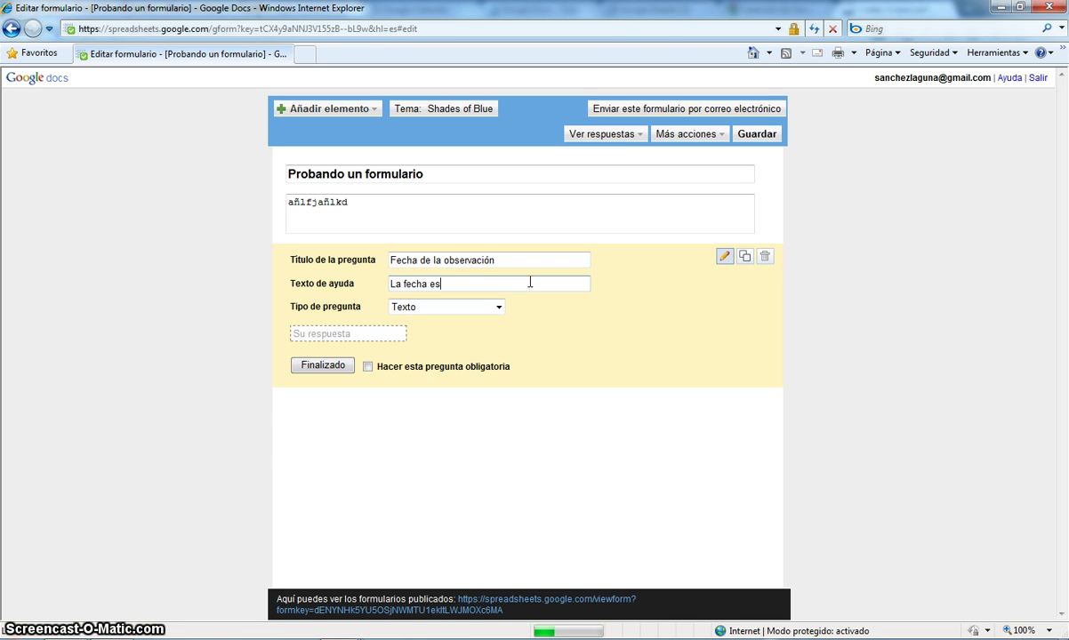
pyautogui.press('BackSpace')
pyautogui.write('xacta')
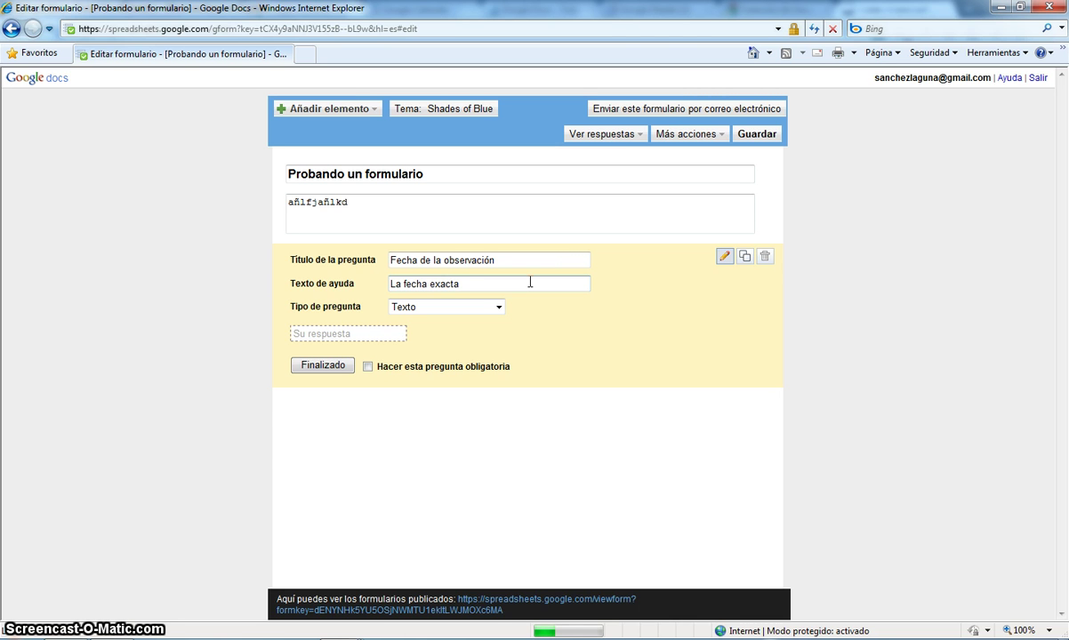
# - Set the question type to Tipo test
pyautogui.click(499, 307)
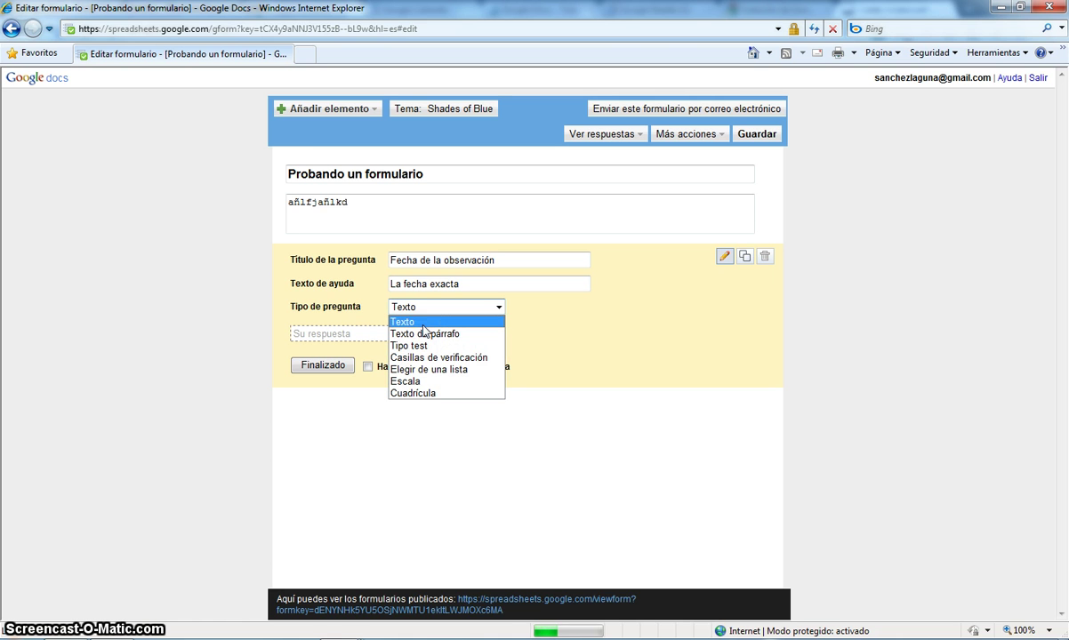
pyautogui.click(393, 321)
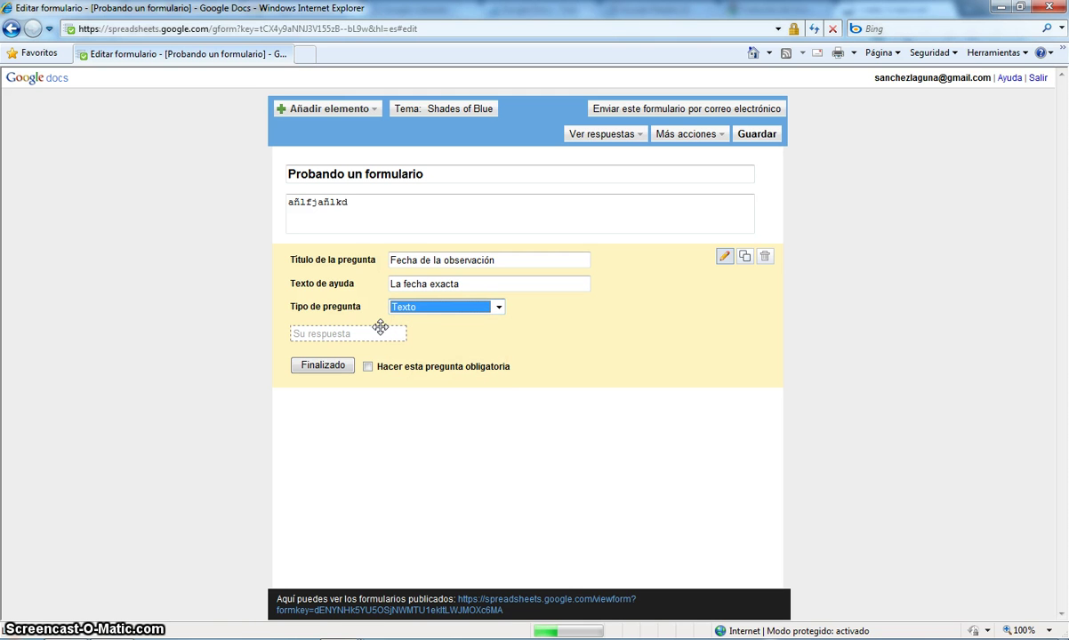
pyautogui.click(469, 306)
pyautogui.click(441, 335)
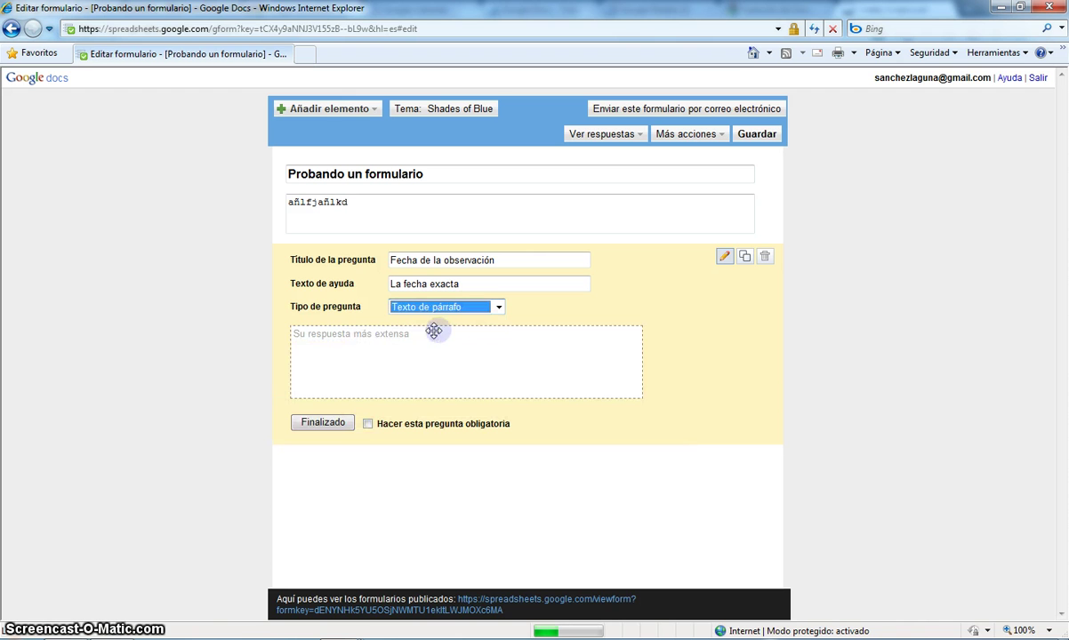
pyautogui.click(400, 306)
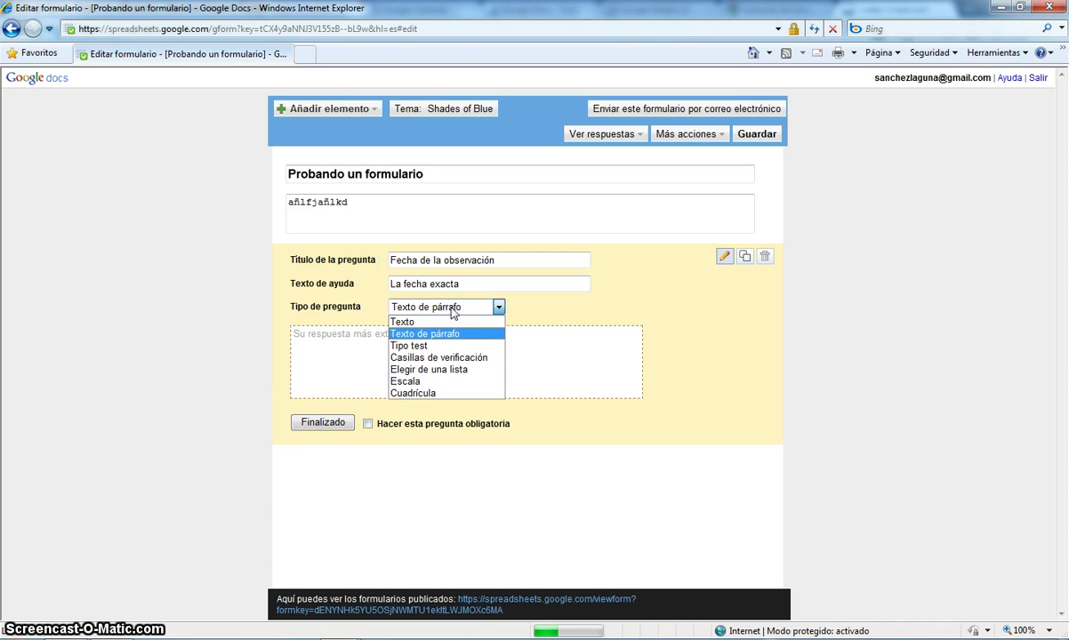
pyautogui.click(446, 356)
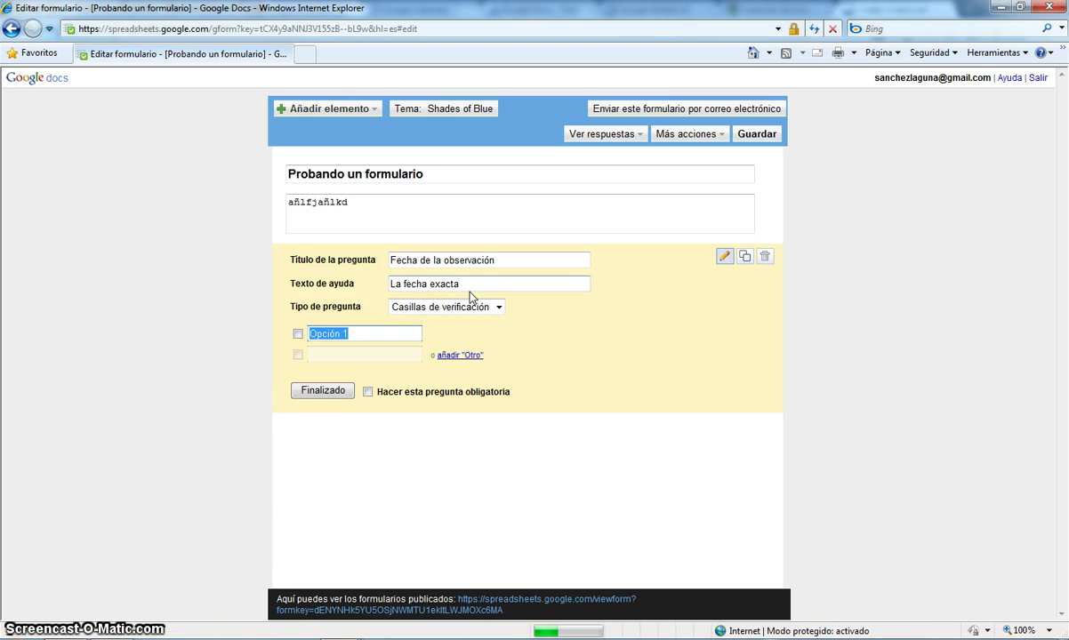
pyautogui.click(468, 307)
pyautogui.click(431, 346)
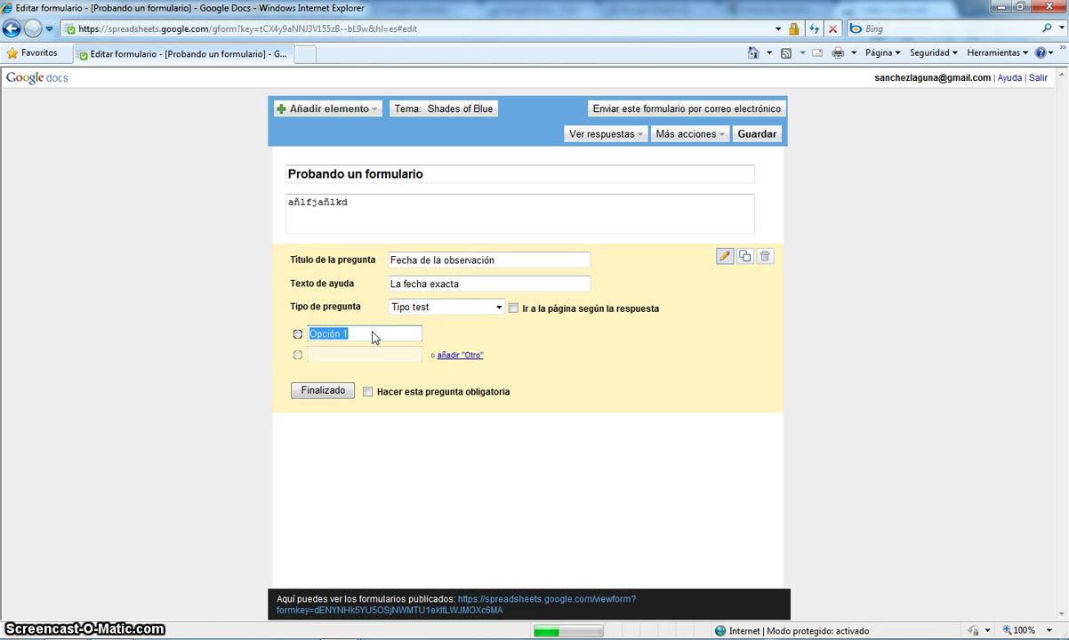
# - Enter the answer options Prueba 1, Prueba 2 and Prueba 3
pyautogui.write('Pure')
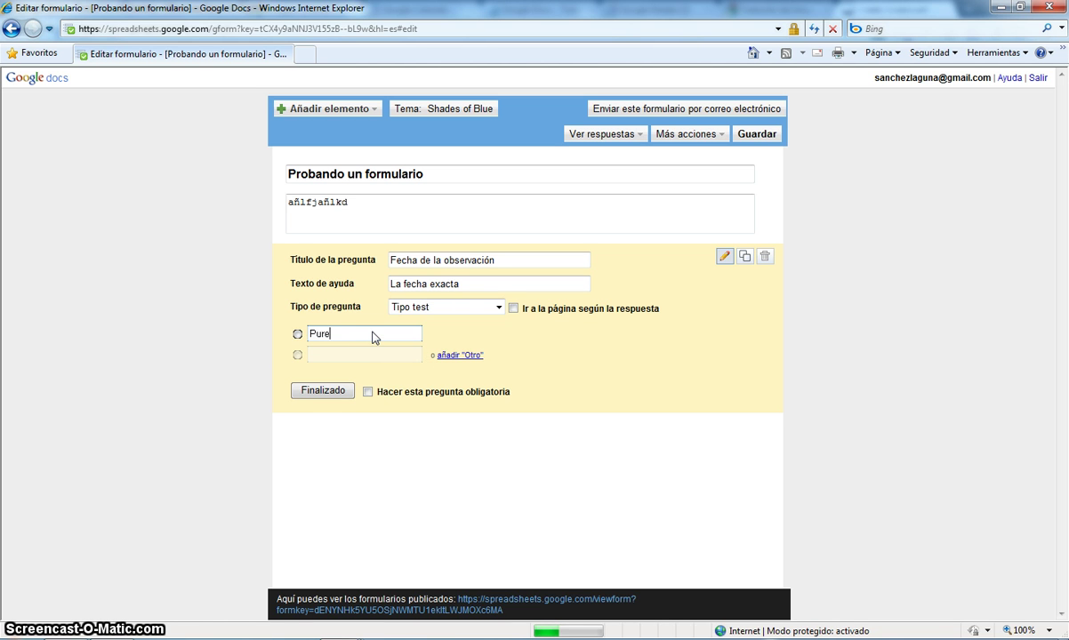
pyautogui.press('BackSpace')
pyautogui.press('BackSpace')
pyautogui.press('BackSpace')
pyautogui.write('rueba 1')
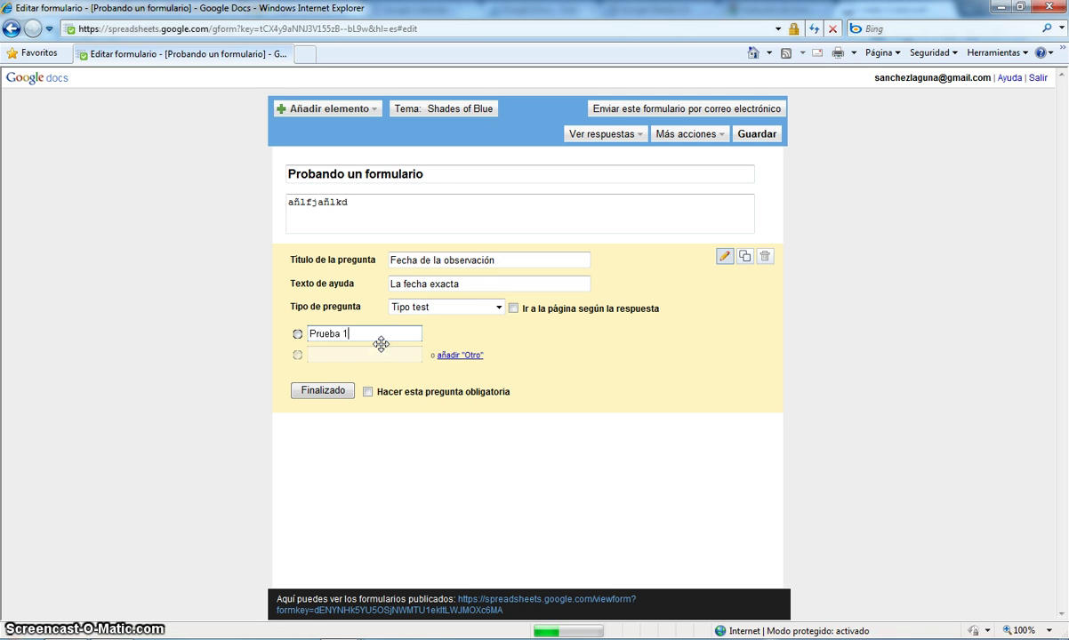
pyautogui.click(382, 353)
pyautogui.write('Prueba 2')
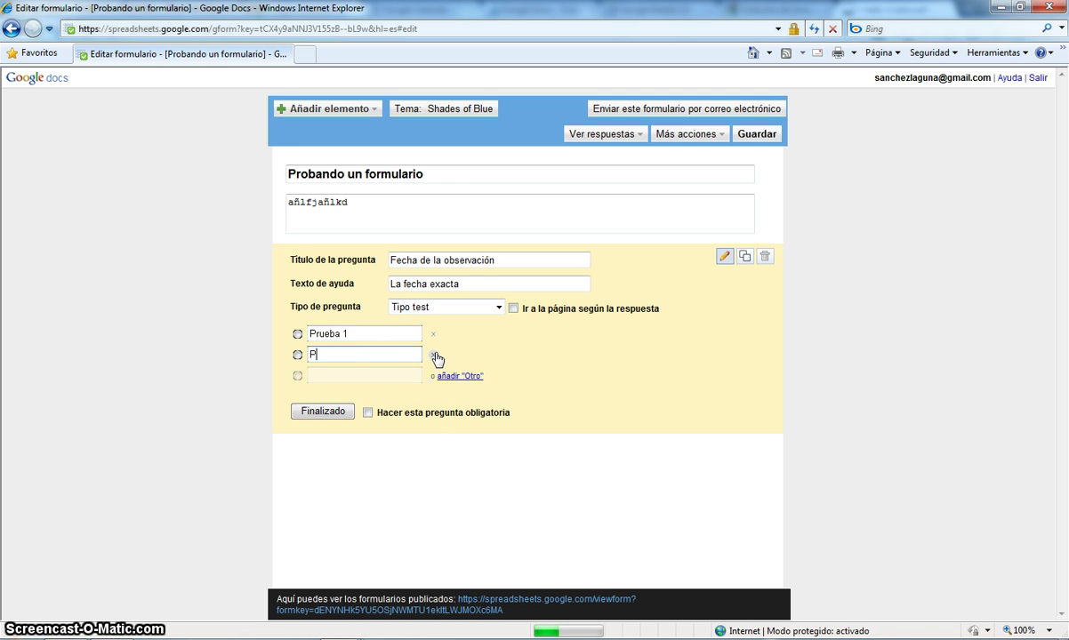
pyautogui.click(377, 374)
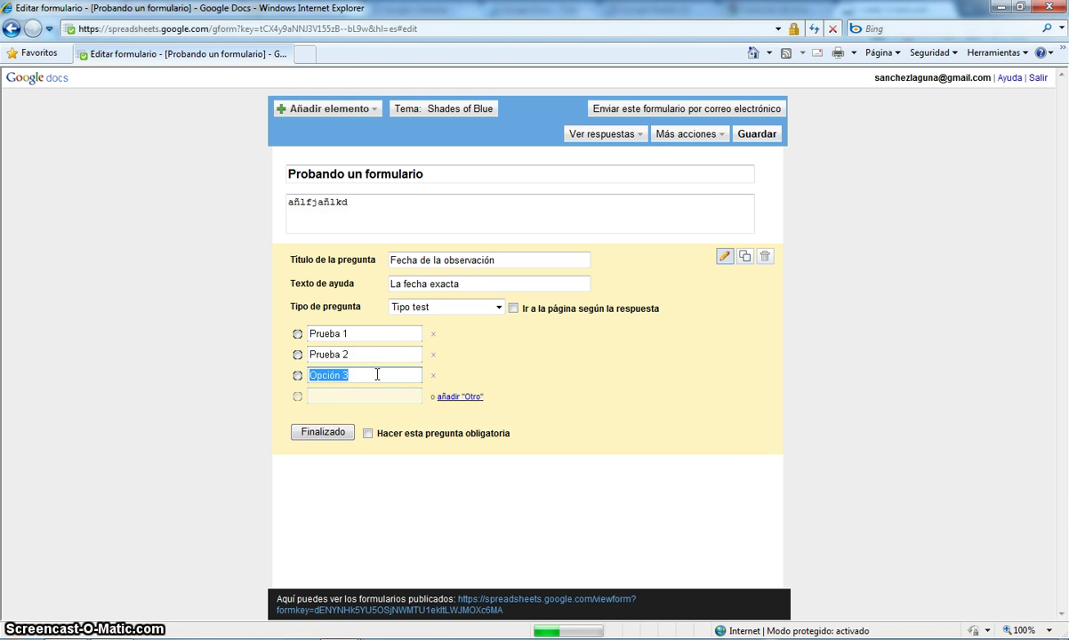
pyautogui.write('Prueba 3')
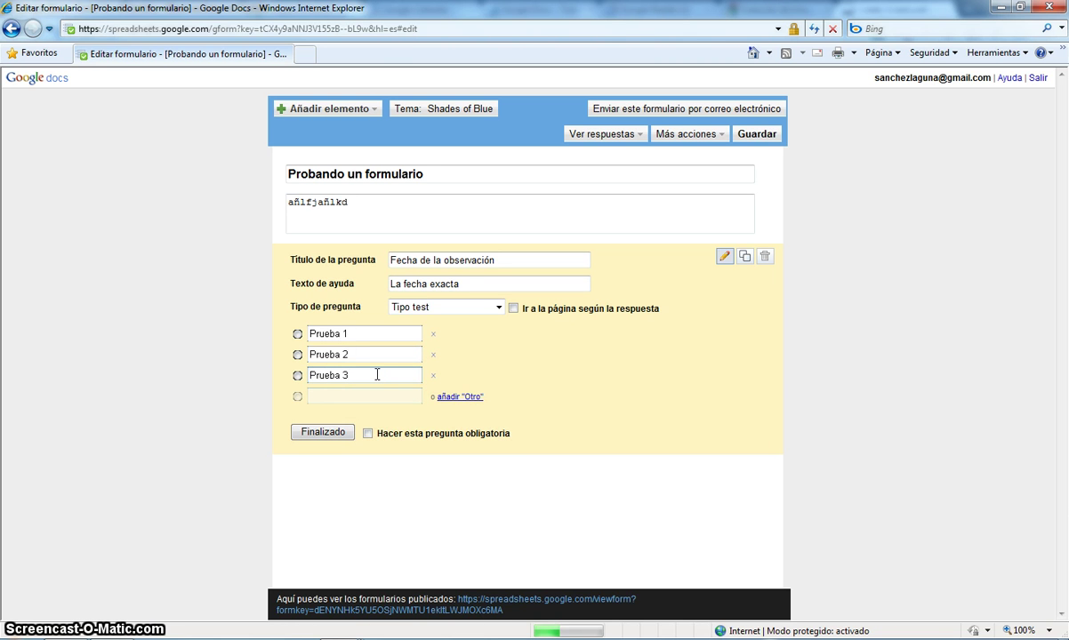
# - Retitle the question 'Sitio de la observación' with help text 'Elija uno'
pyautogui.click(504, 261)
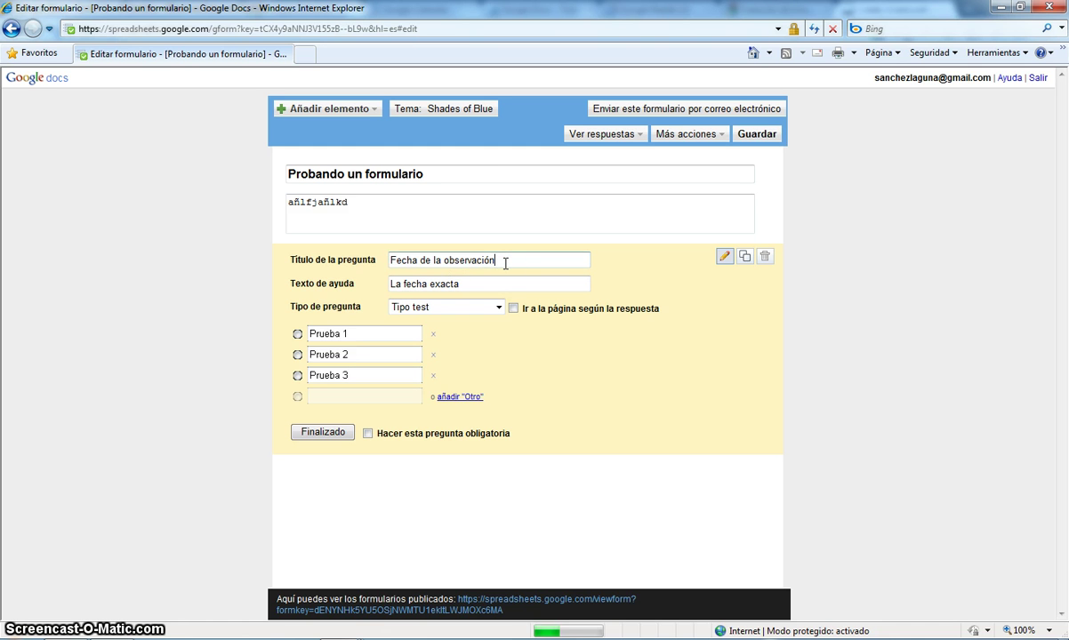
pyautogui.tripleClick(504, 262)
pyautogui.write('Sitio de la ob')
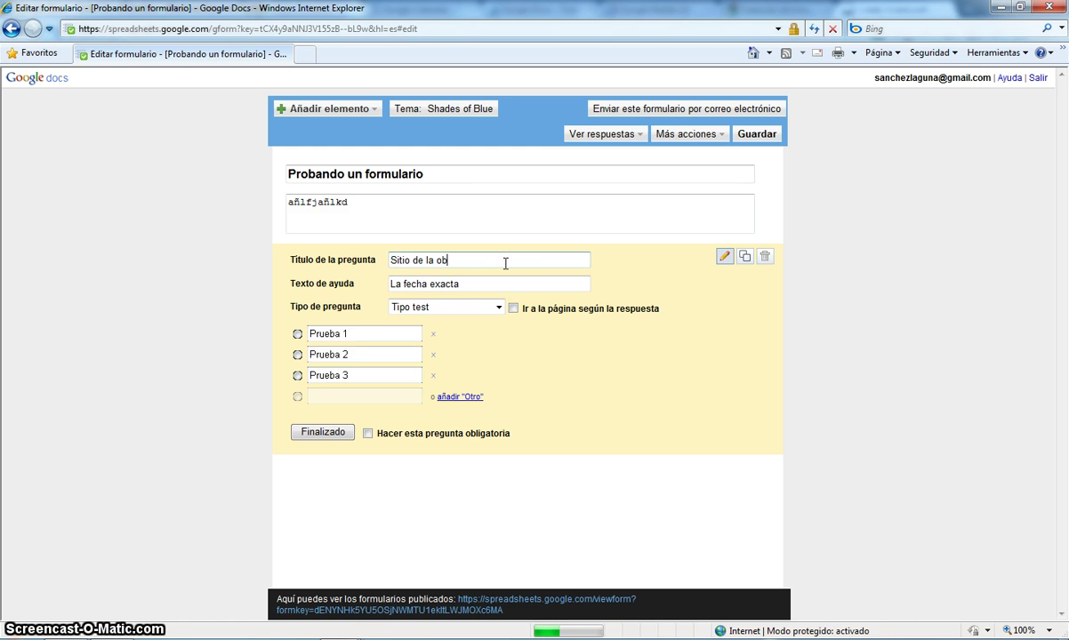
pyautogui.write('servac')
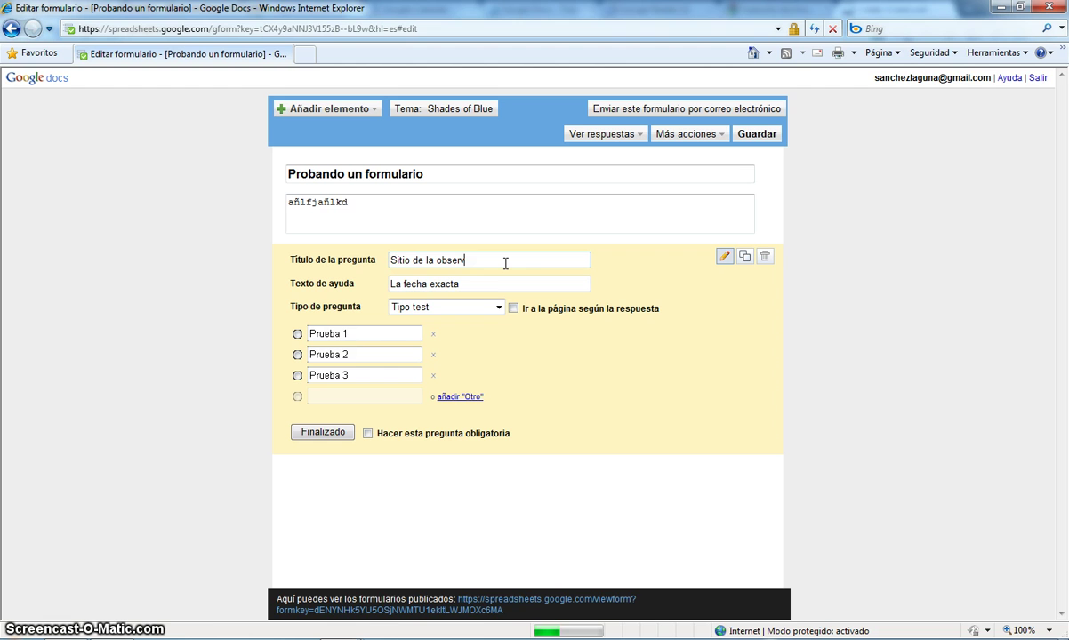
pyautogui.write('ión')
pyautogui.press('Tab')
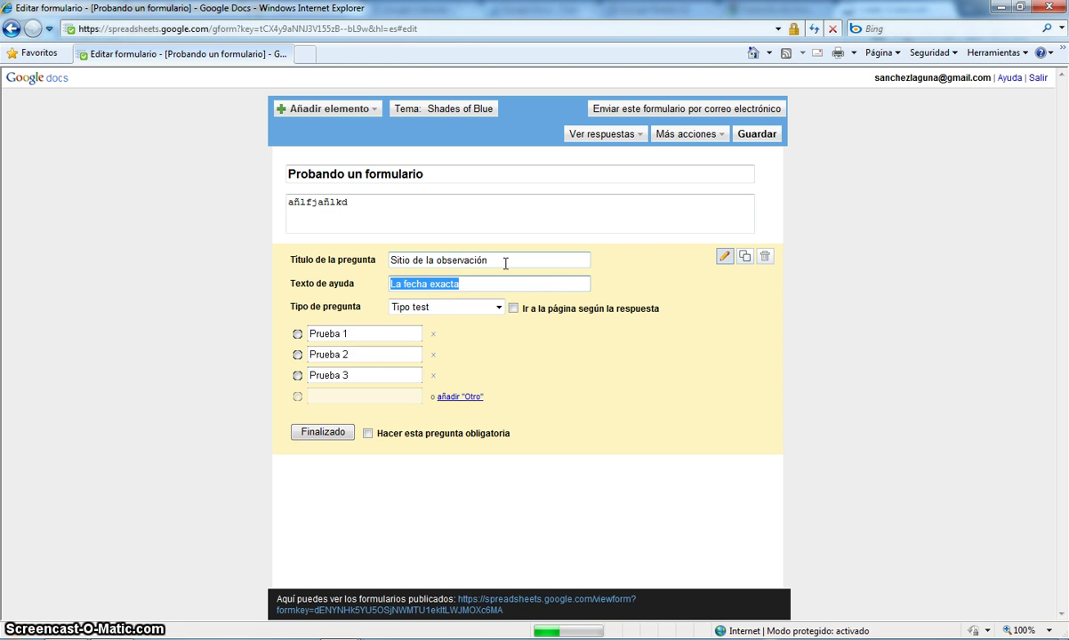
pyautogui.write('Elig')
pyautogui.write('a un ')
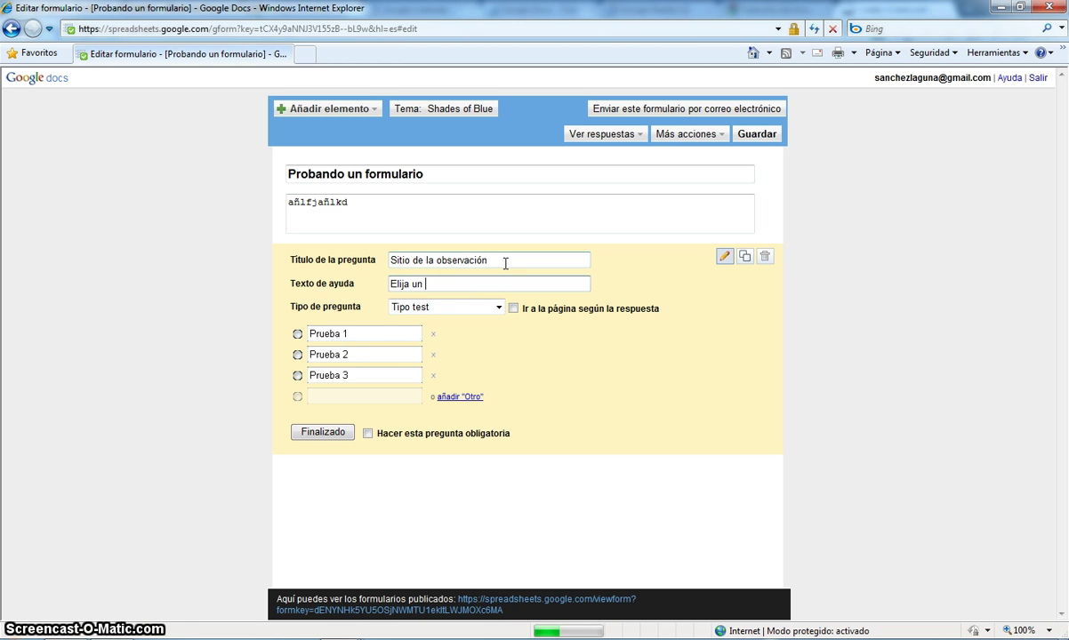
pyautogui.write('o')
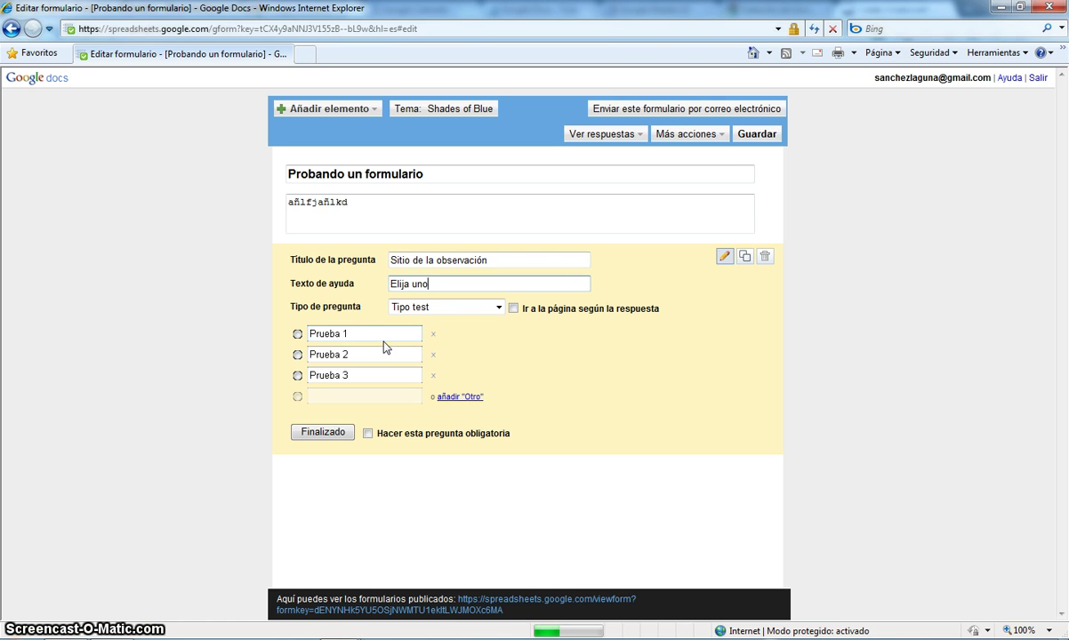
# - Change the three options to Sitio 1, Sitio 2 and Sitio 3
pyautogui.doubleClick(383, 334)
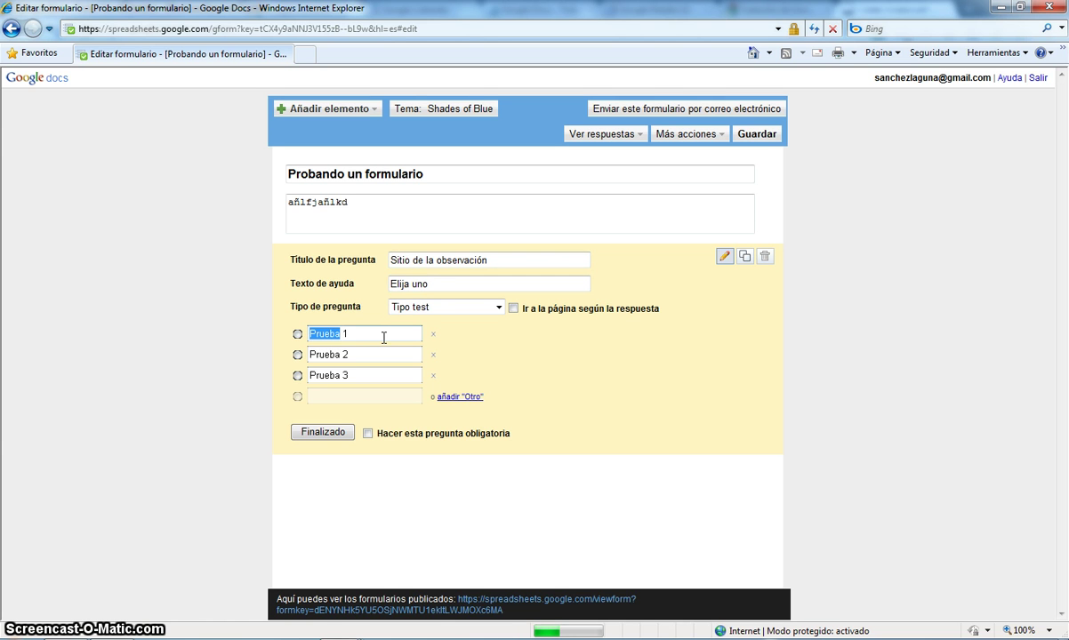
pyautogui.write('Sitio')
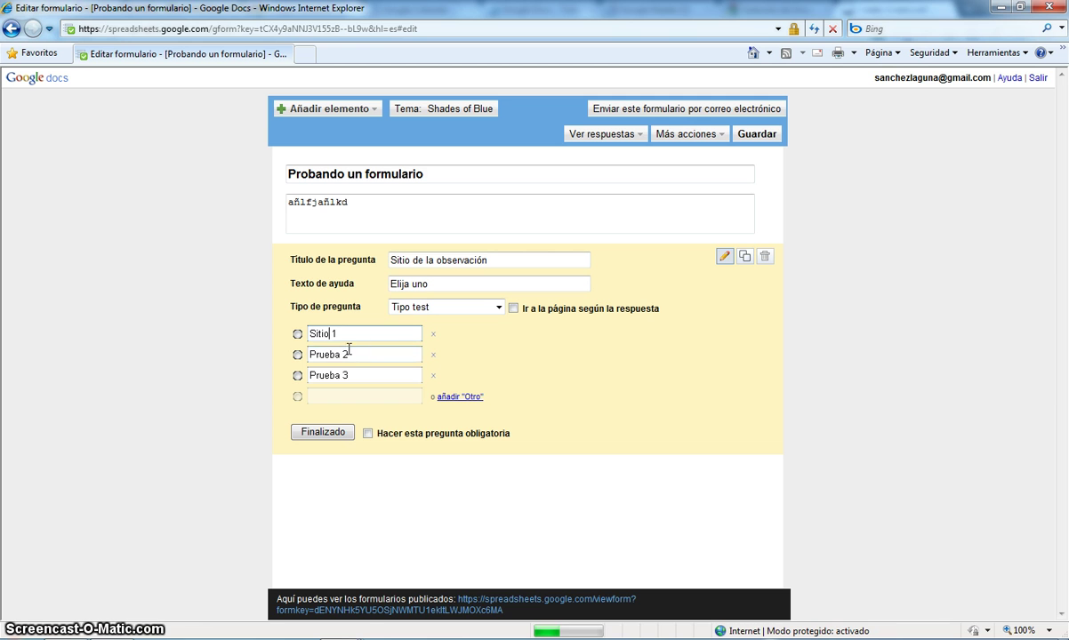
pyautogui.doubleClick(331, 356)
pyautogui.write('Sitio')
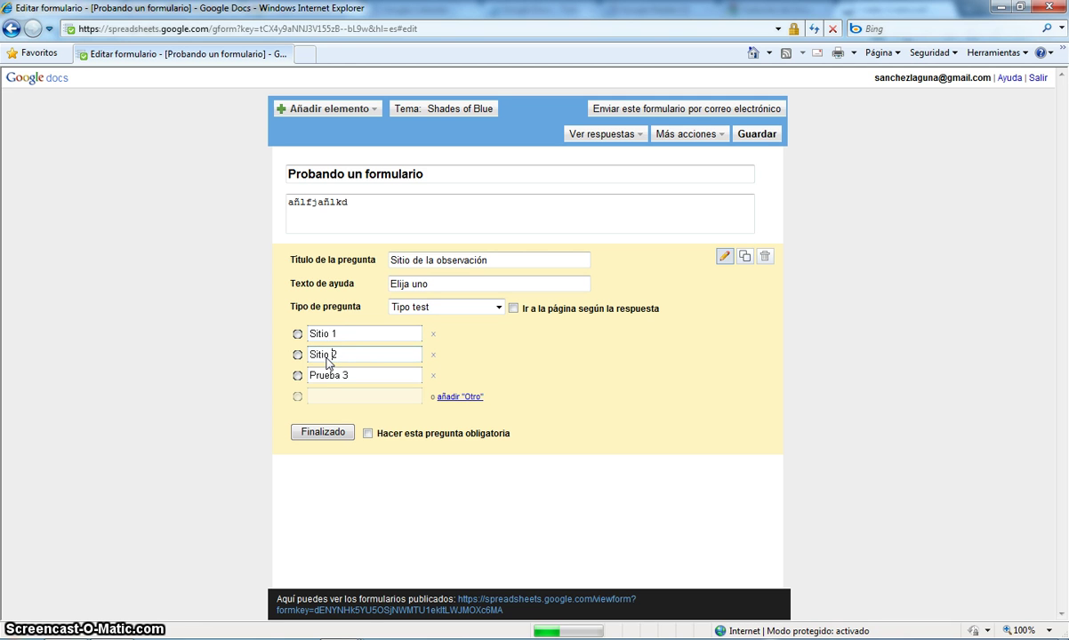
pyautogui.doubleClick(325, 375)
pyautogui.write('Sit')
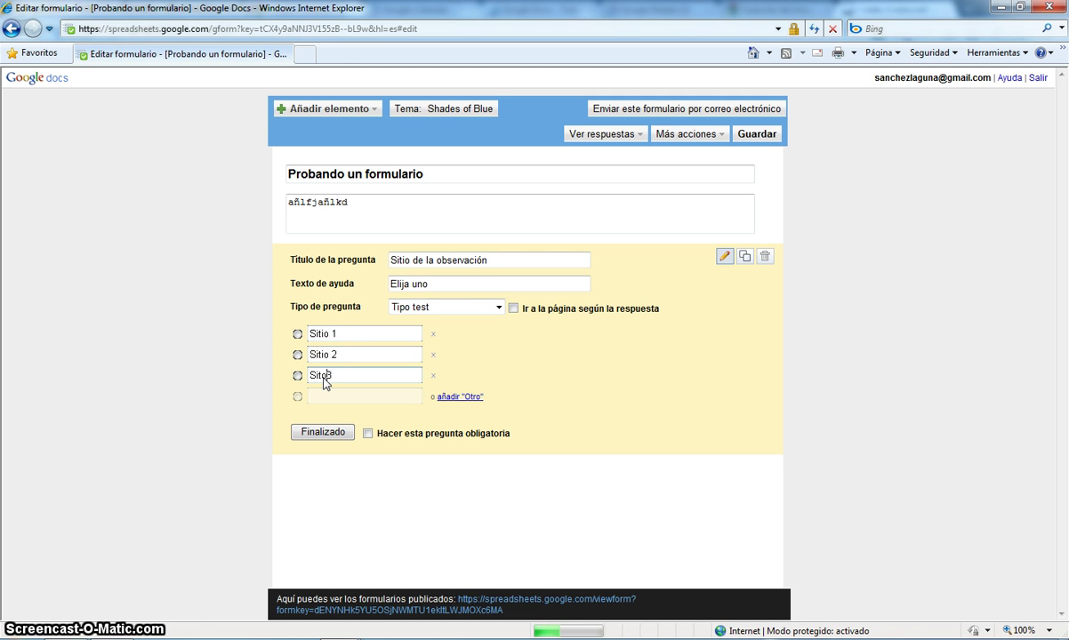
pyautogui.write('io 3')
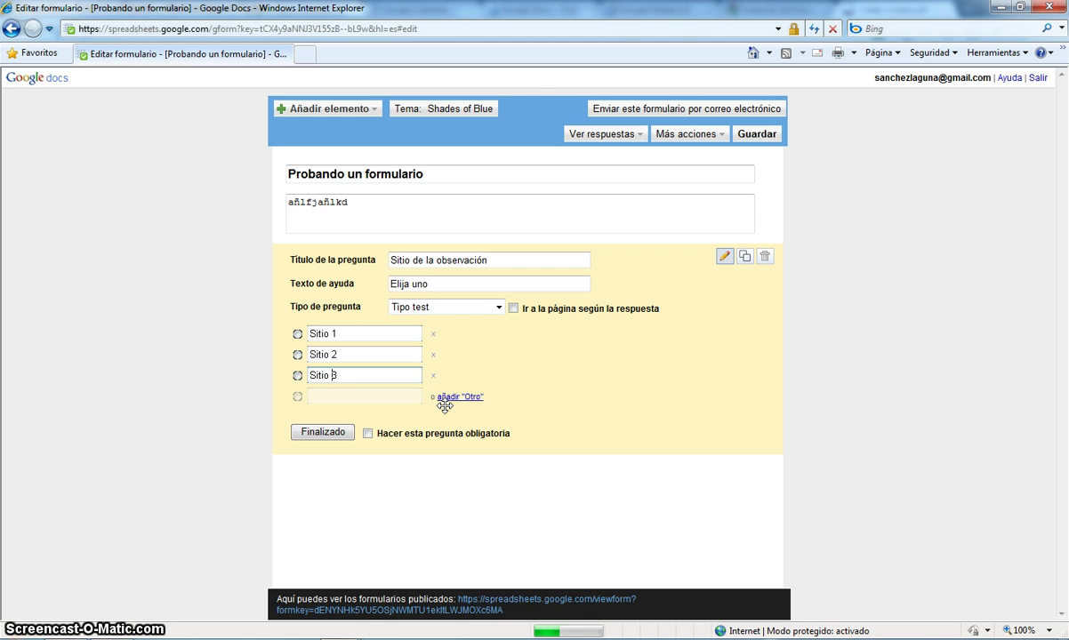
# - Try page jumps based on the answer, then turn them back off
pyautogui.click(512, 308)
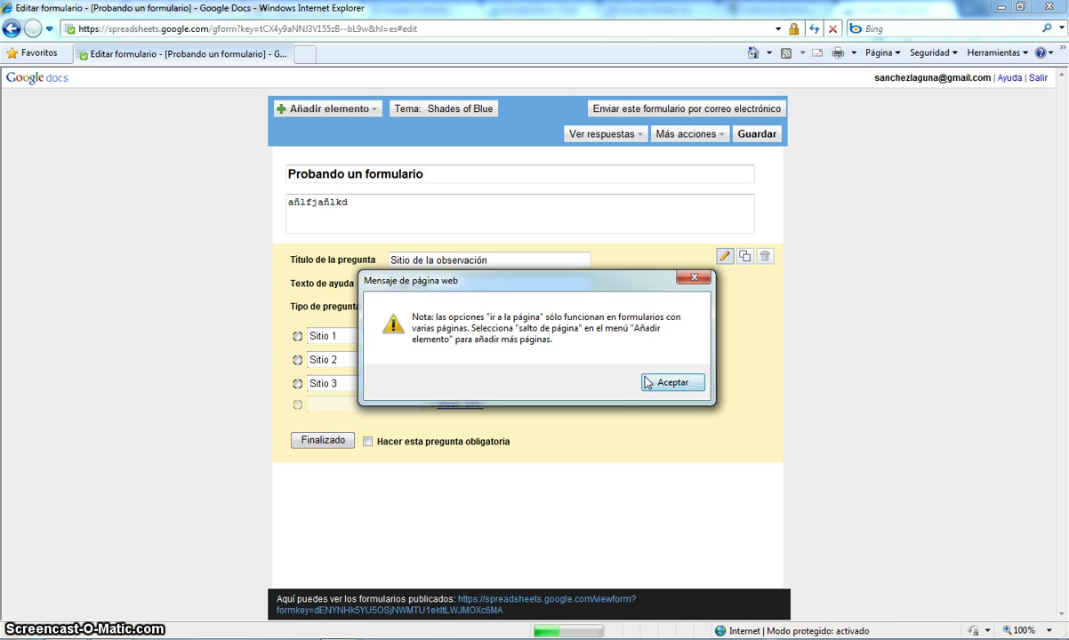
pyautogui.click(647, 383)
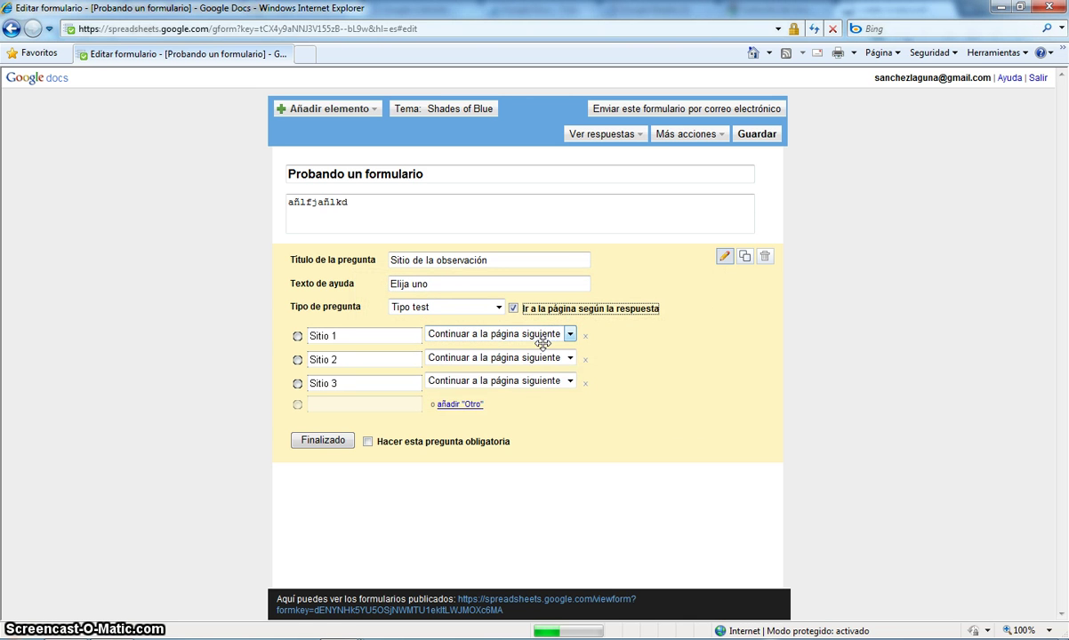
pyautogui.click(570, 335)
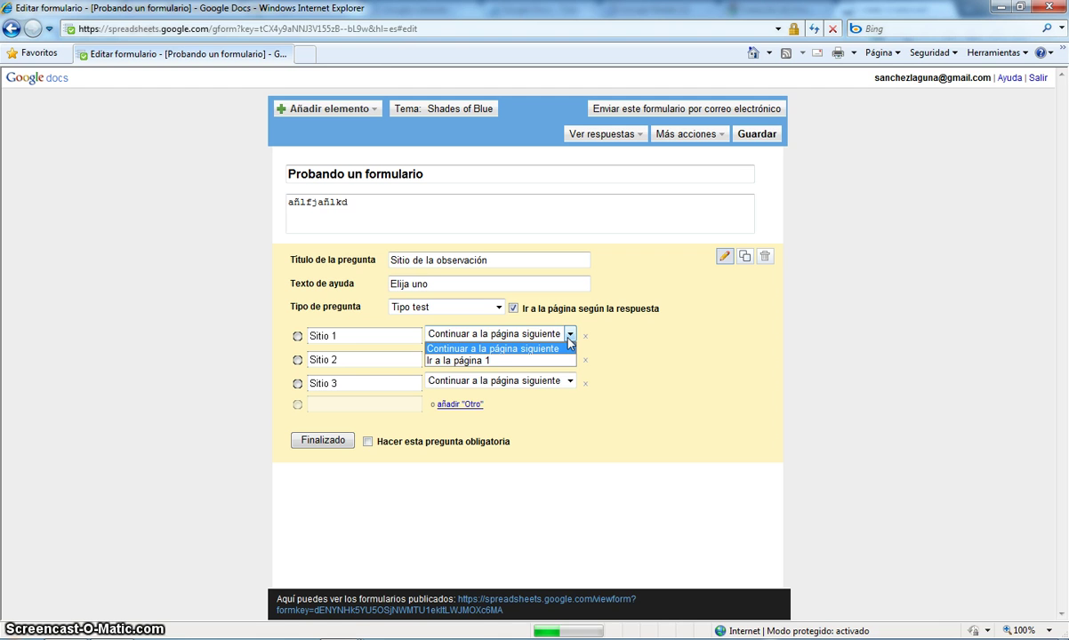
pyautogui.click(569, 339)
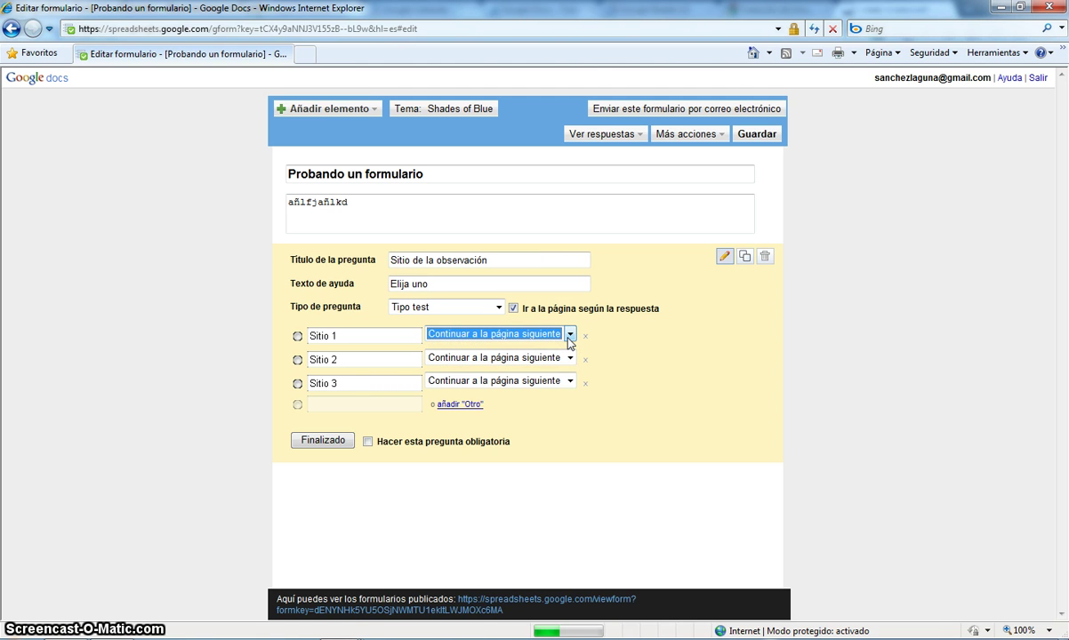
pyautogui.click(514, 308)
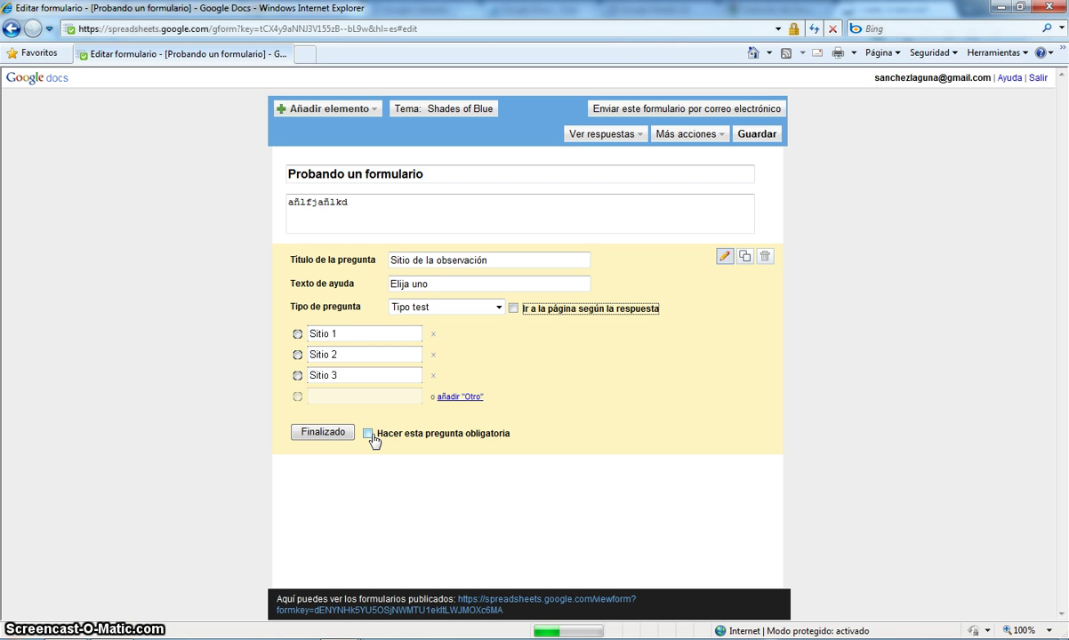
# - Change the form description to 'Probando', then make the question required and finish it
pyautogui.tripleClick(379, 224)
pyautogui.write('E')
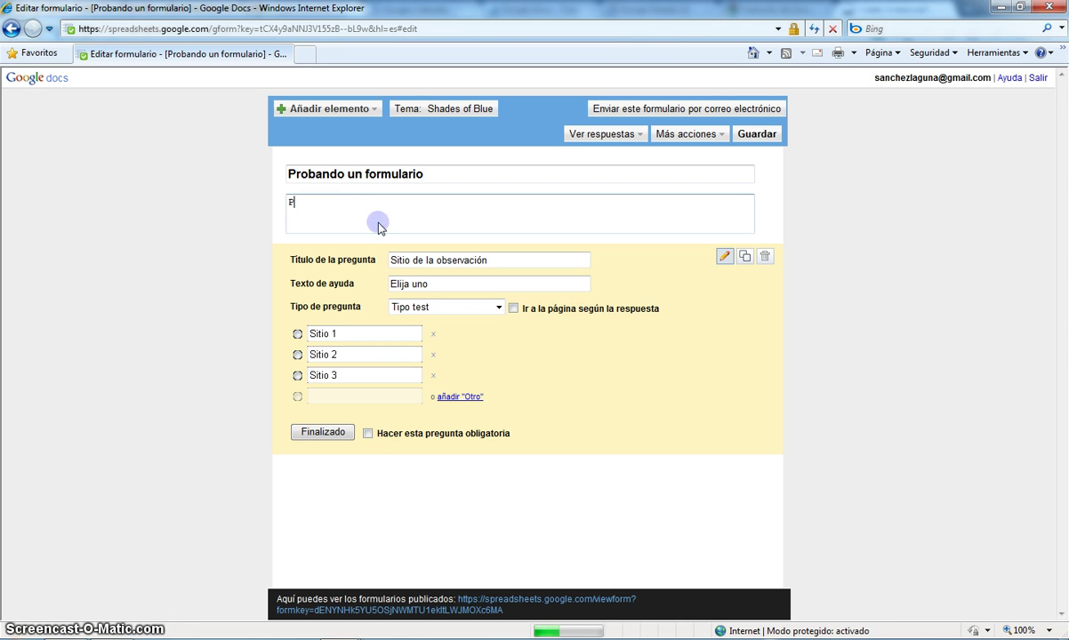
pyautogui.write('roband')
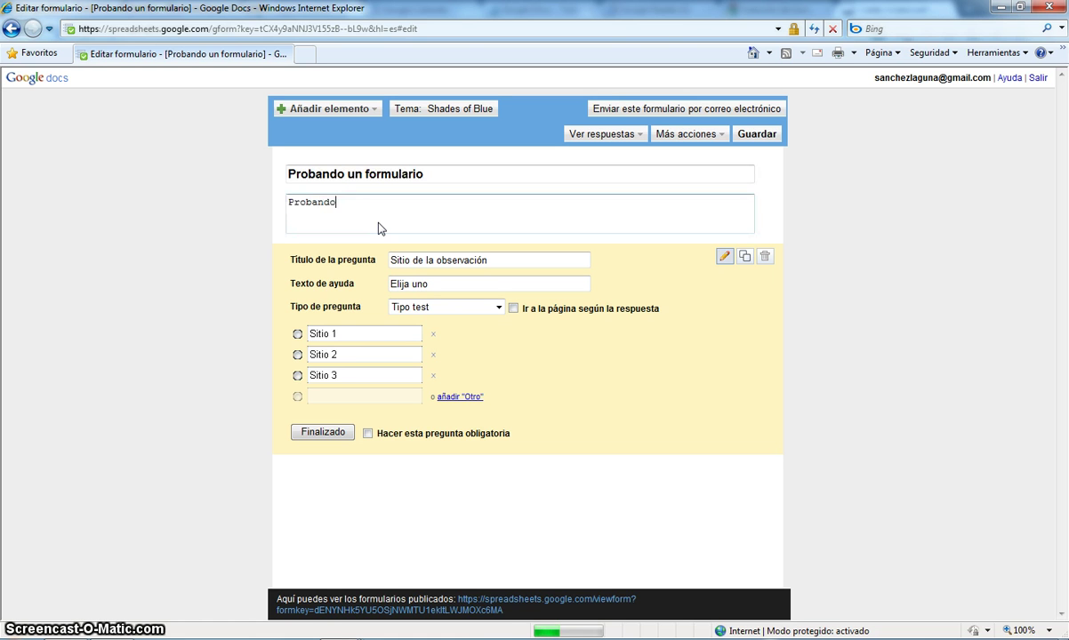
pyautogui.write('o')
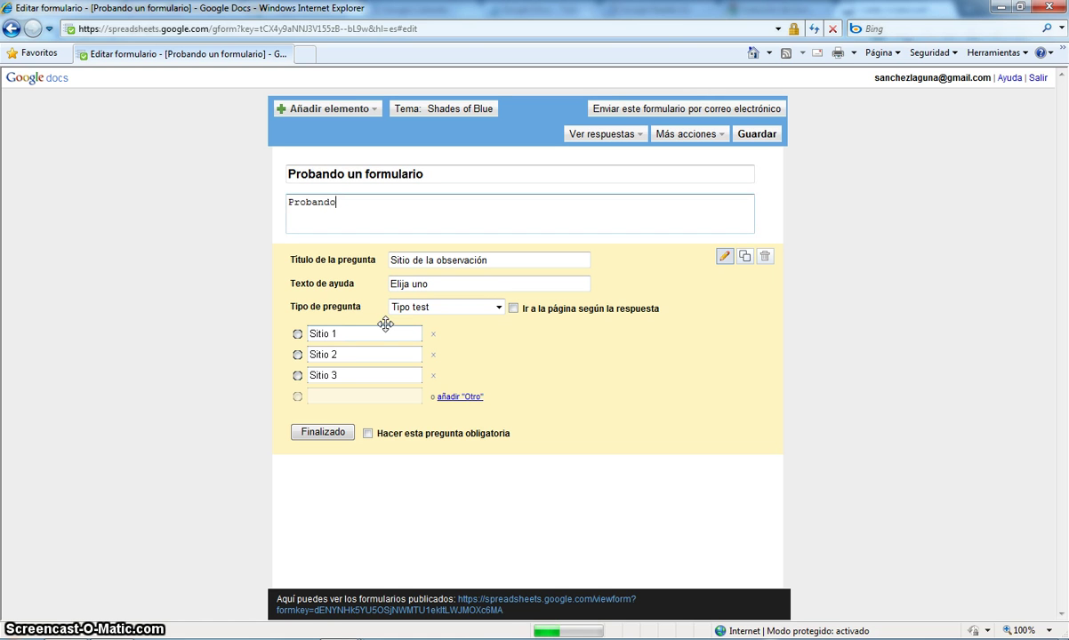
pyautogui.click(366, 433)
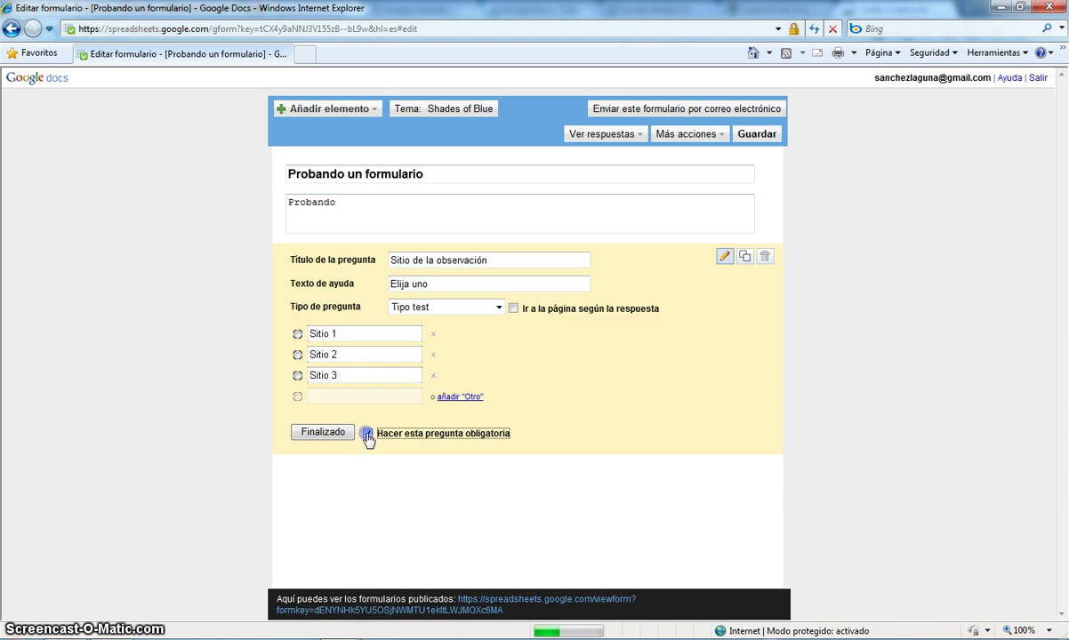
pyautogui.click(340, 433)
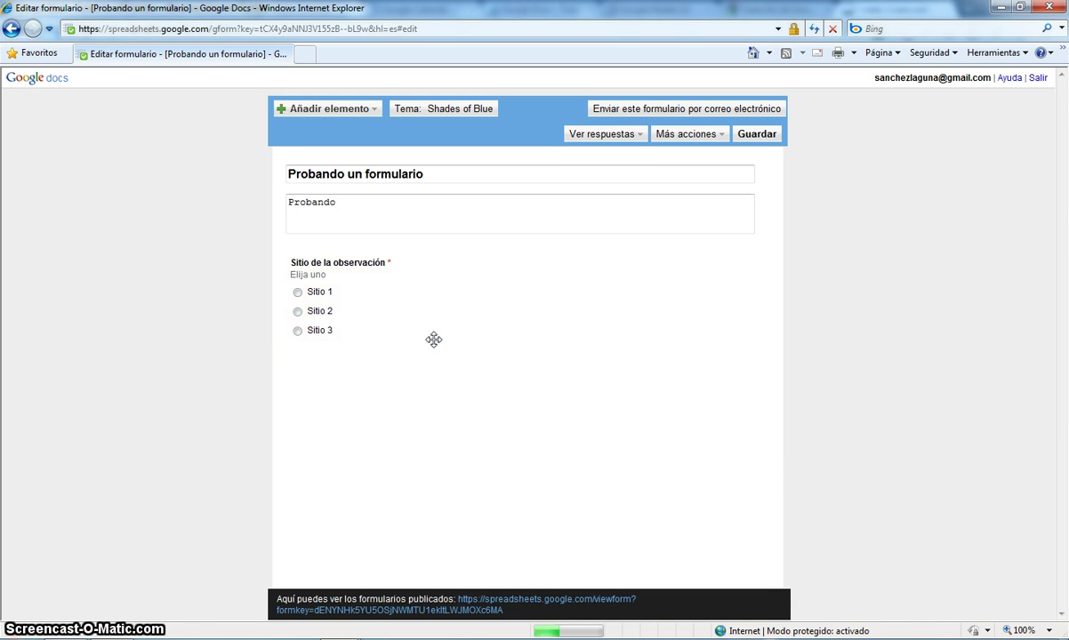
# - Insert a section heading 'Sección 2' described as 'Probando 2' after the first question
pyautogui.click(376, 108)
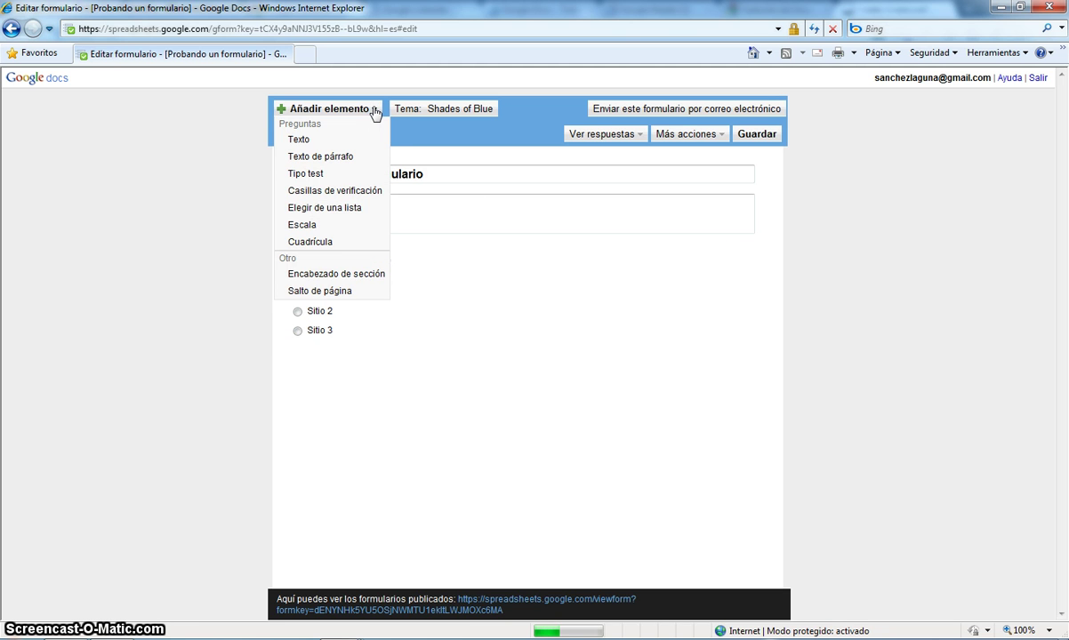
pyautogui.click(330, 274)
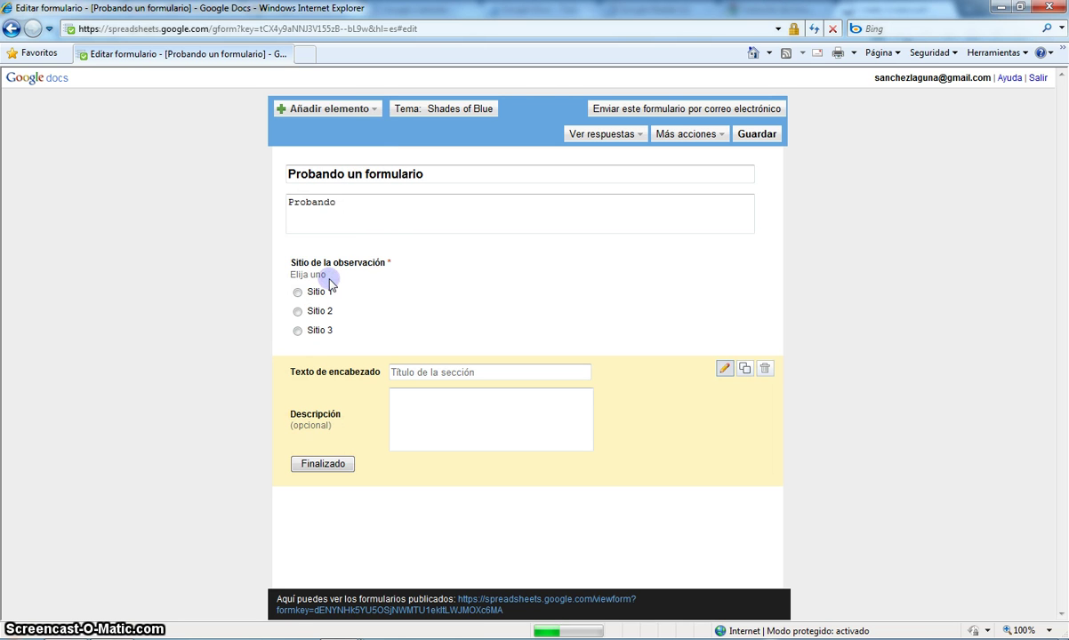
pyautogui.click(435, 373)
pyautogui.write('Secci')
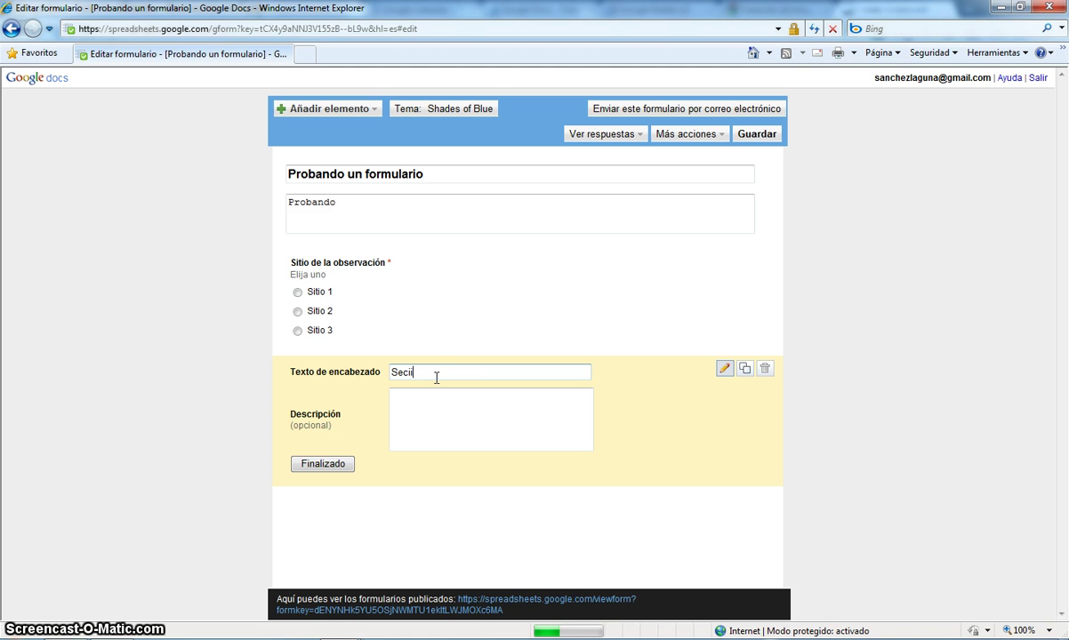
pyautogui.write('ci')
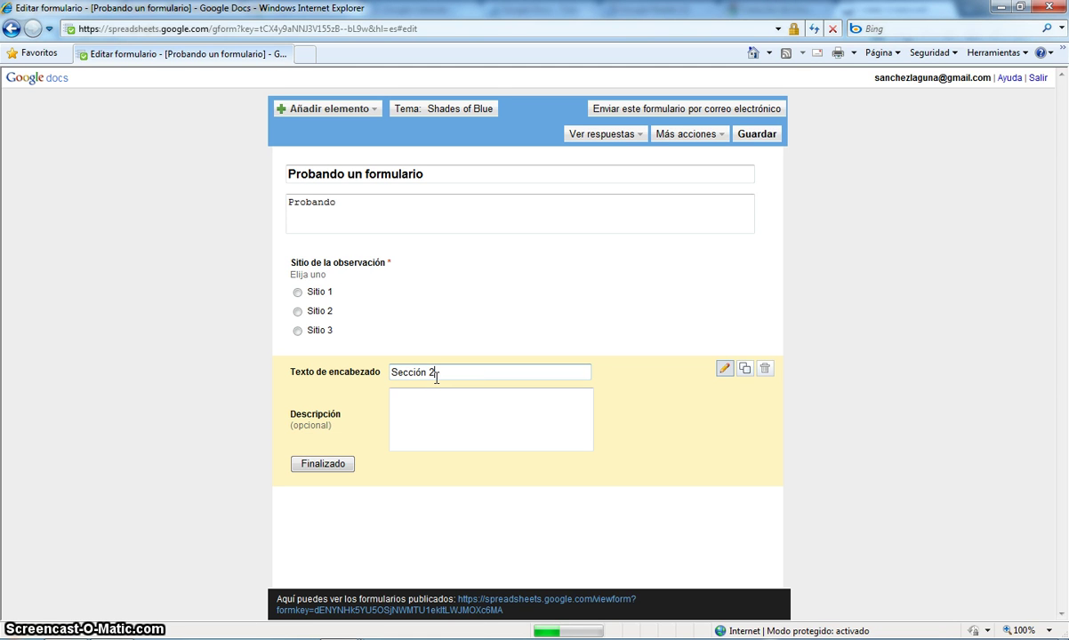
pyautogui.click(433, 410)
pyautogui.write('Probando 2')
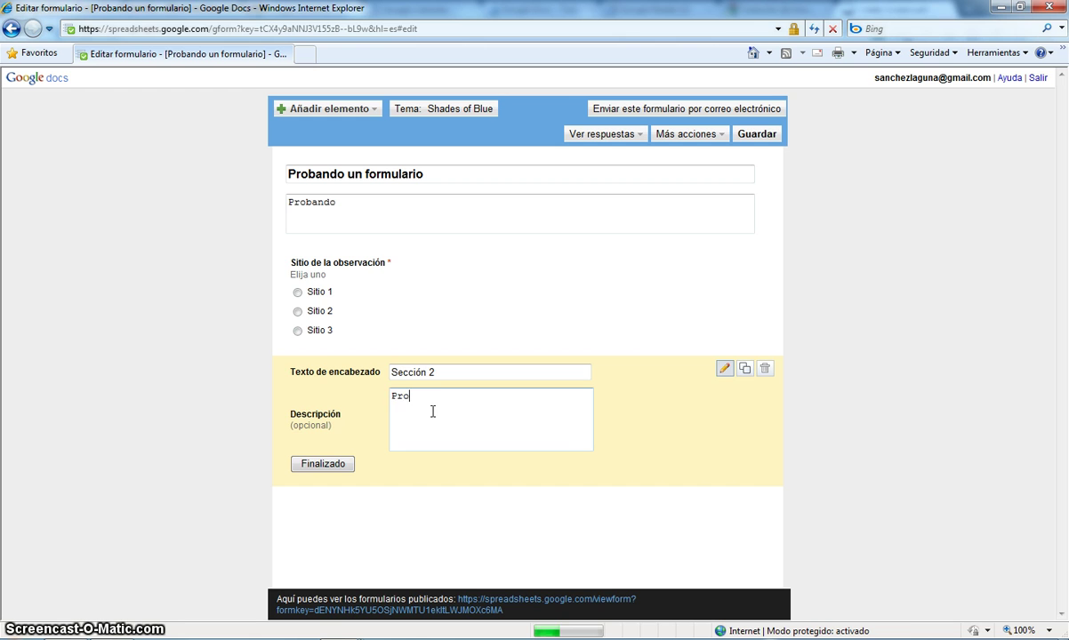
pyautogui.click(339, 465)
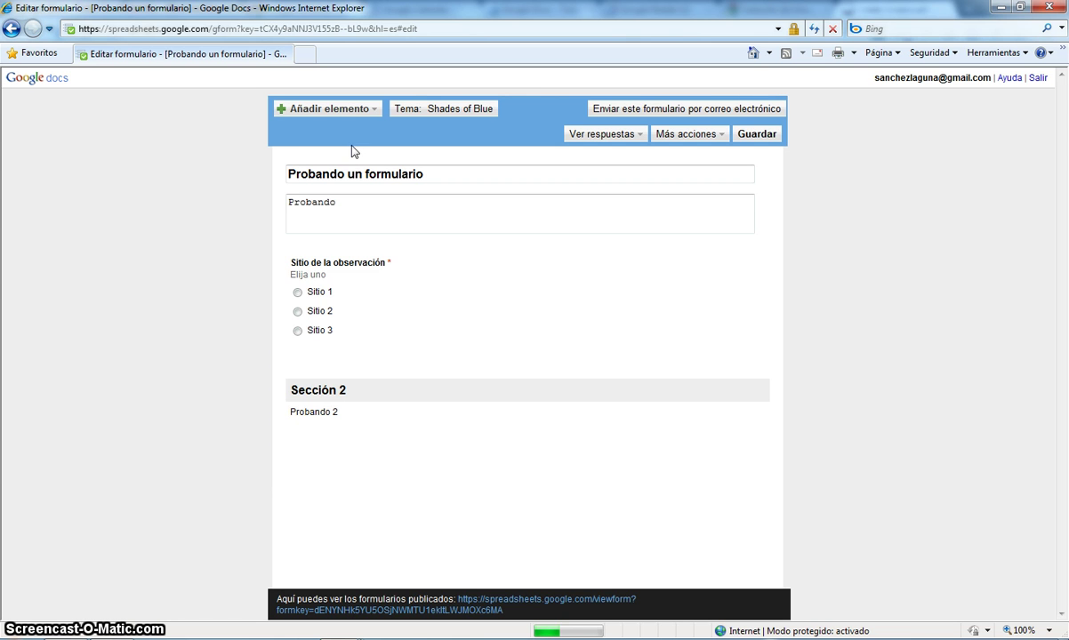
# - Add a choose-from-a-list question titled 'Lista'
pyautogui.click(334, 111)
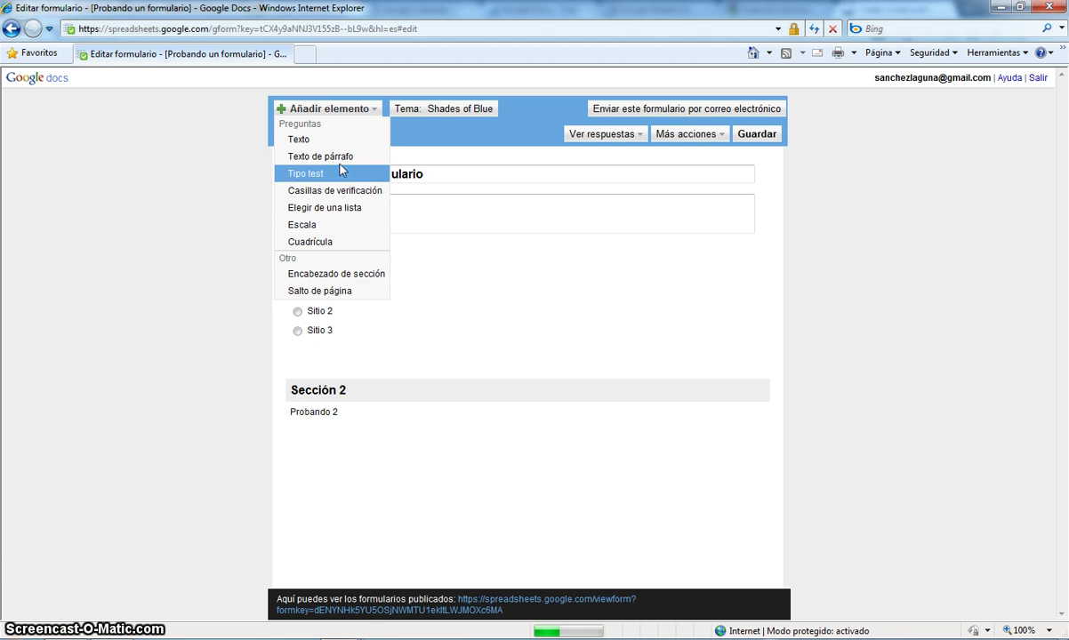
pyautogui.click(343, 211)
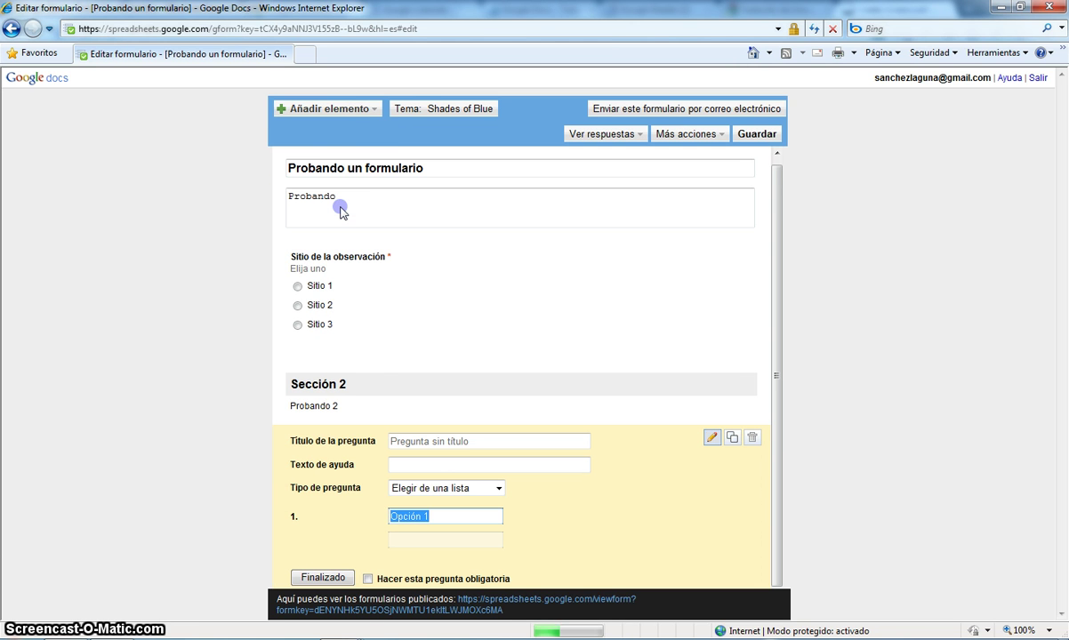
pyautogui.click(421, 440)
pyautogui.write('Lista')
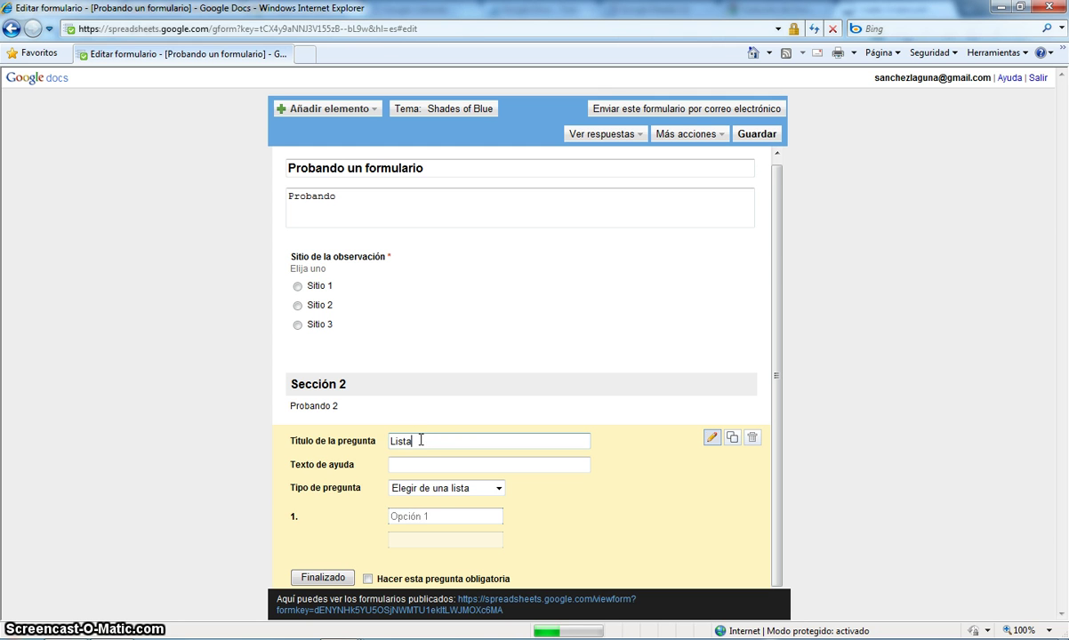
pyautogui.click(446, 488)
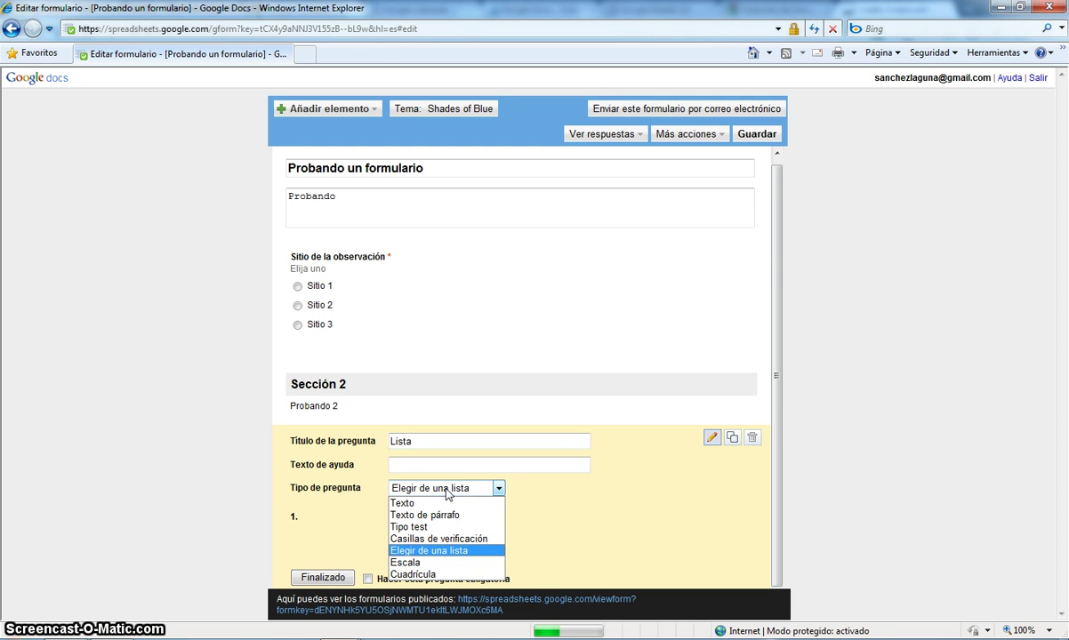
pyautogui.click(446, 489)
# - Give the Lista question the options Uno, Dos and Tres and finish it
pyautogui.click(437, 517)
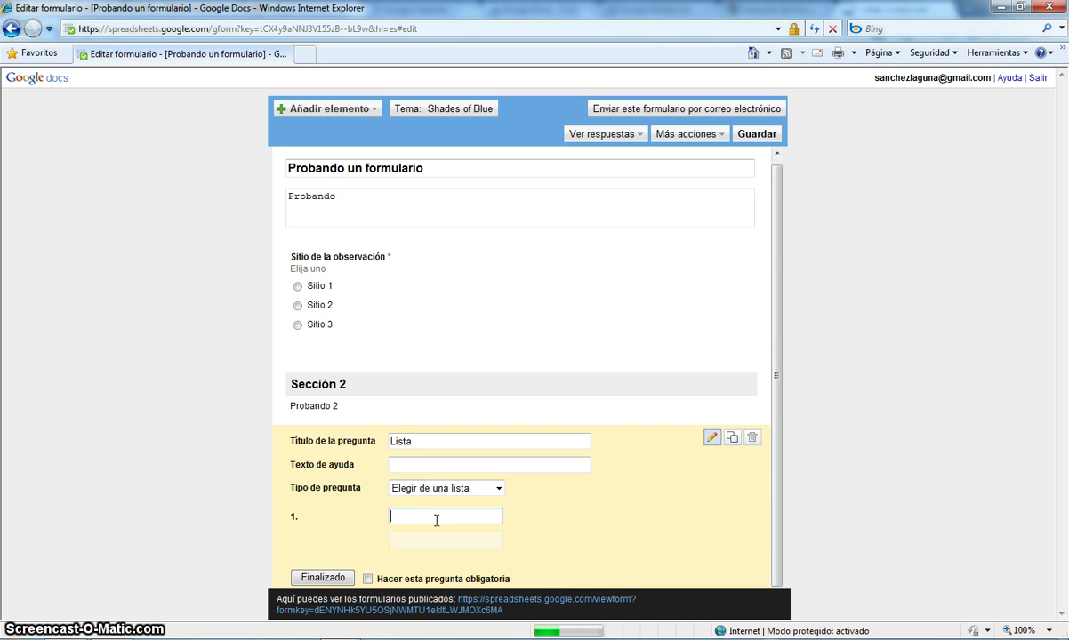
pyautogui.write('Uno')
pyautogui.press('Return')
pyautogui.write('Dos')
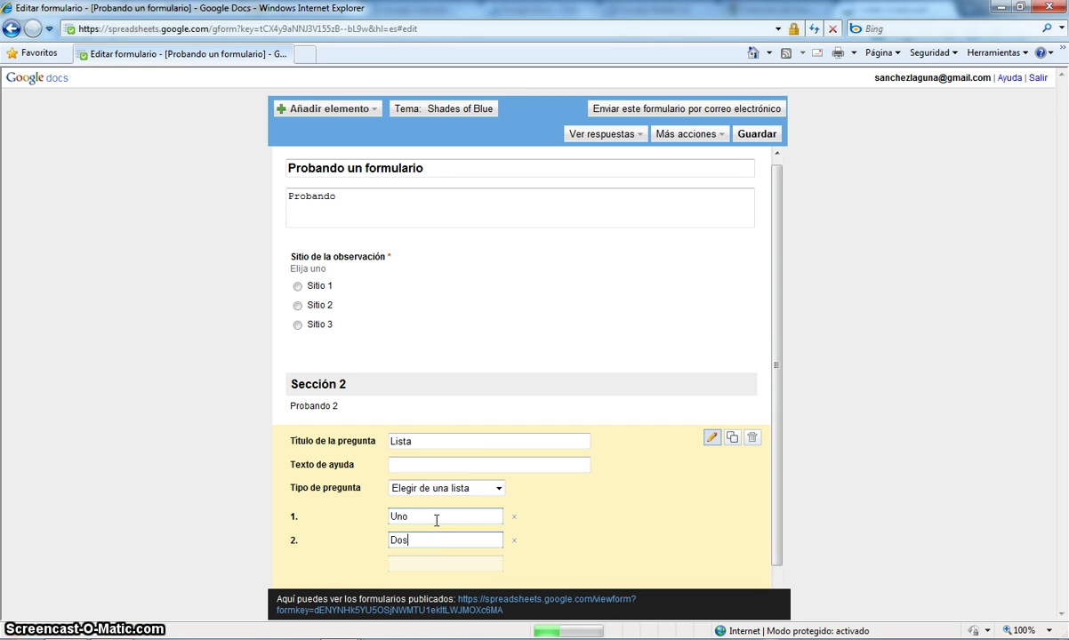
pyautogui.press('Return')
pyautogui.write('Tres')
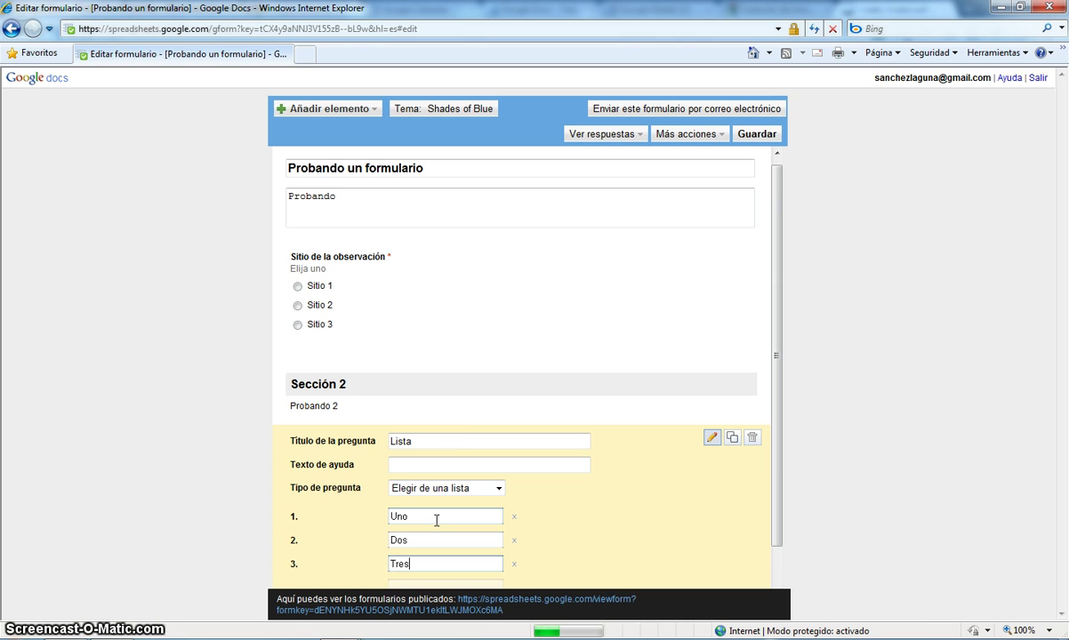
pyautogui.scroll(-2, 774, 467)
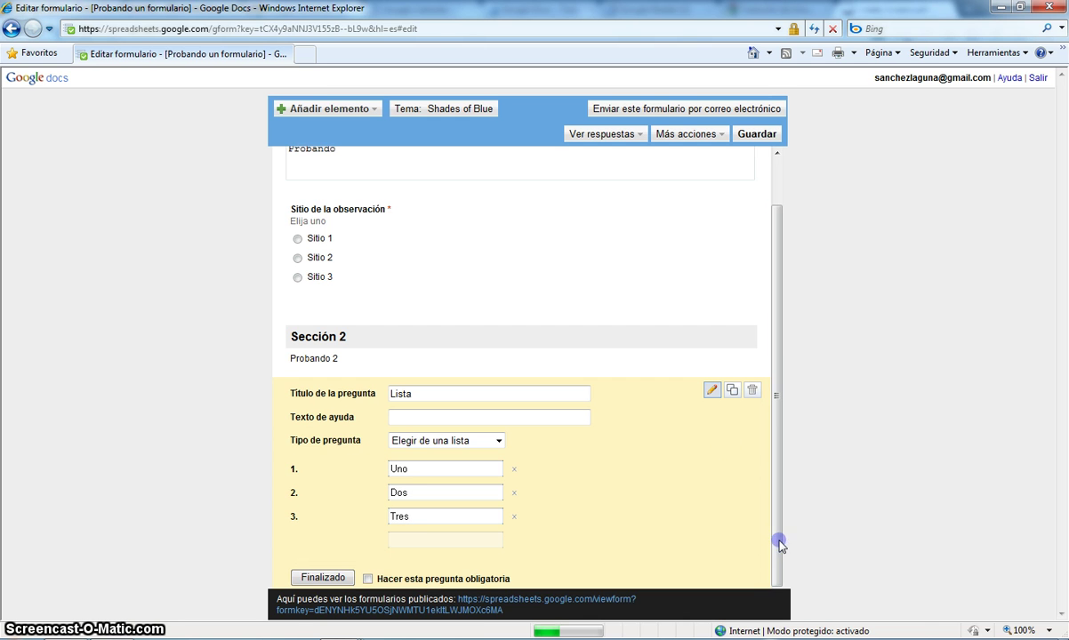
pyautogui.click(325, 577)
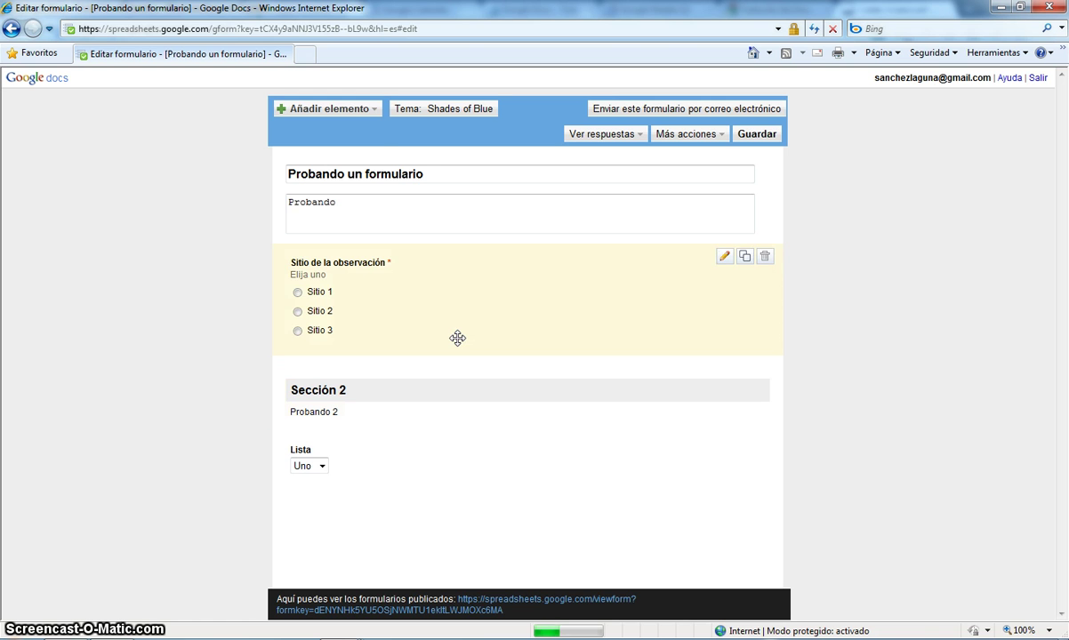
# - Add a scale question titled '¿Te ha gustado el videotutorial?'
pyautogui.click(335, 109)
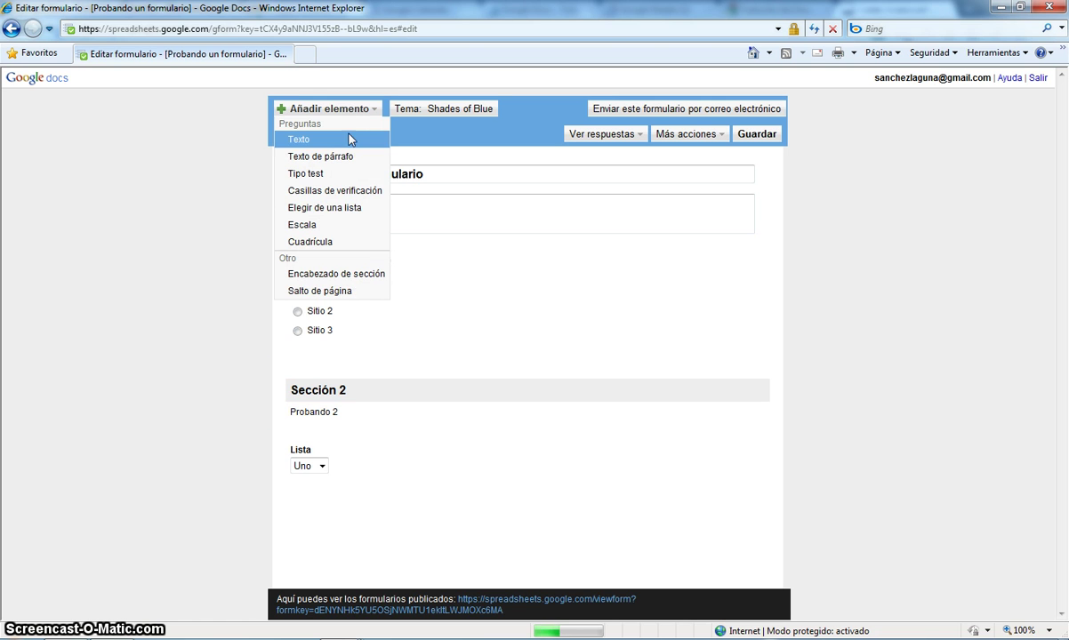
pyautogui.click(308, 226)
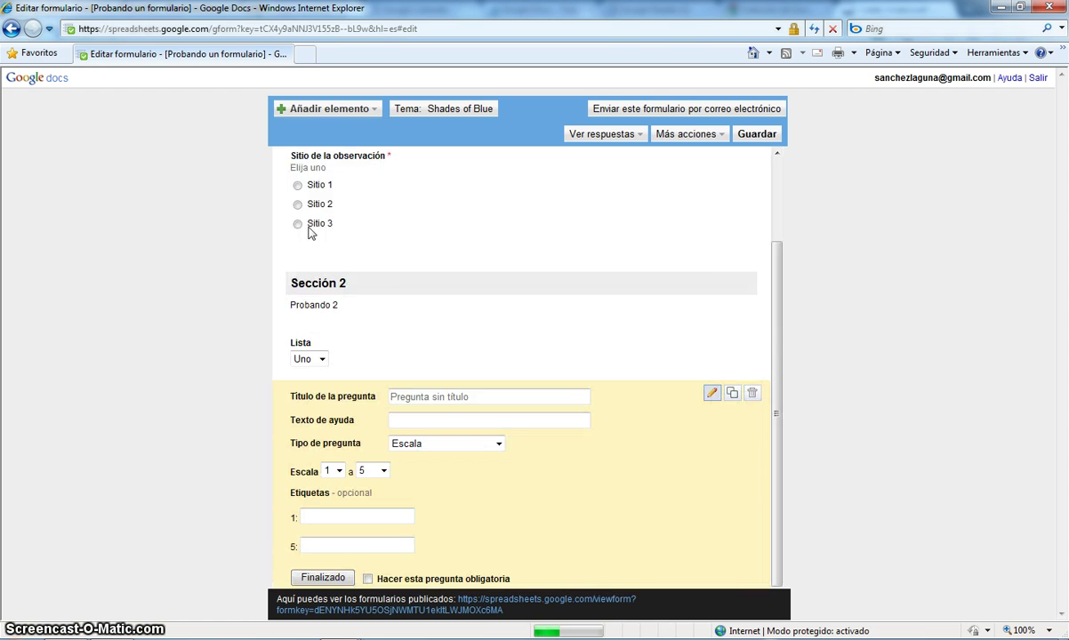
pyautogui.click(443, 400)
pyautogui.write('¿Te ha ')
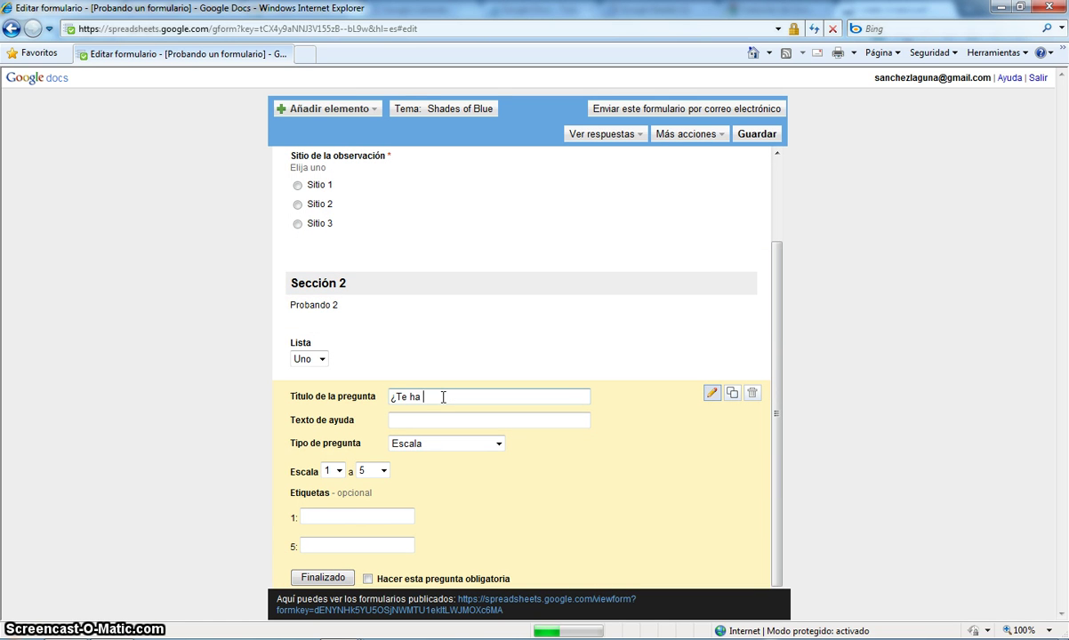
pyautogui.write('gustado el video')
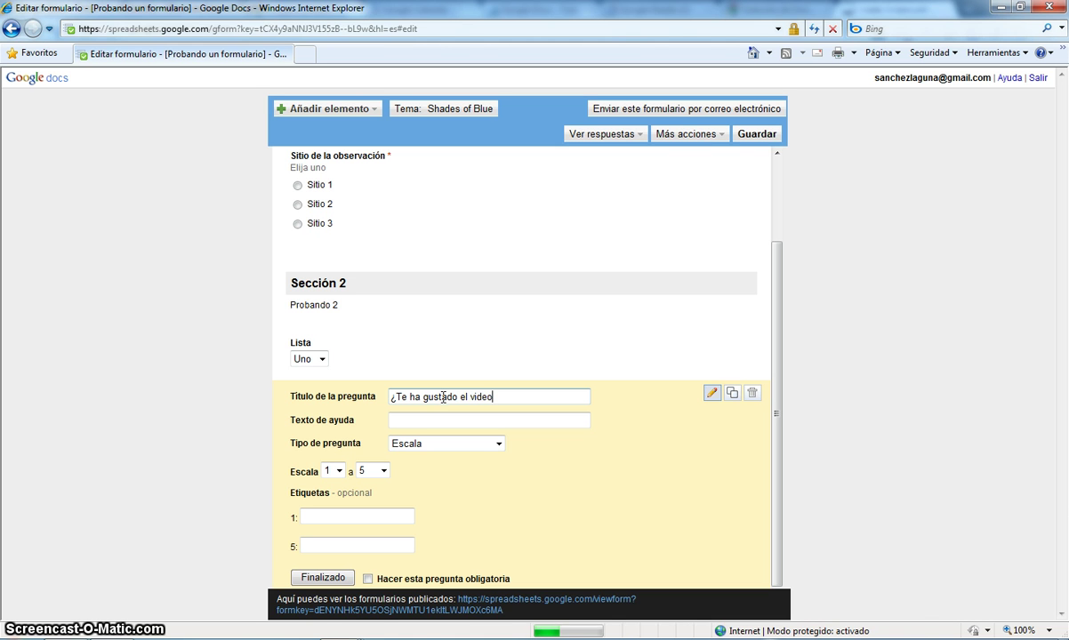
pyautogui.write('tutorial?')
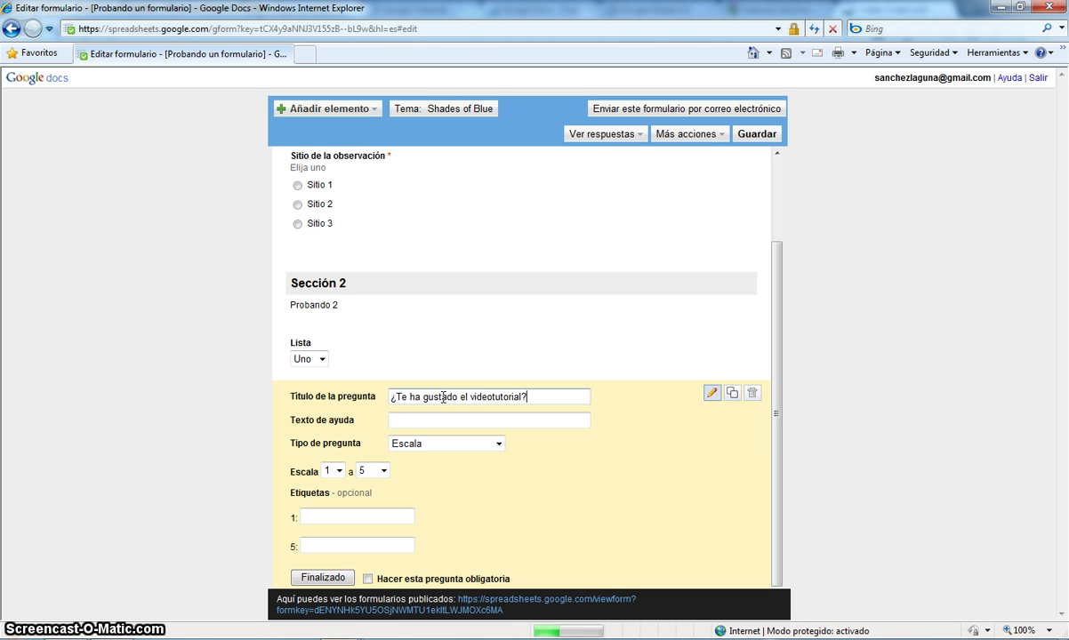
pyautogui.click(438, 451)
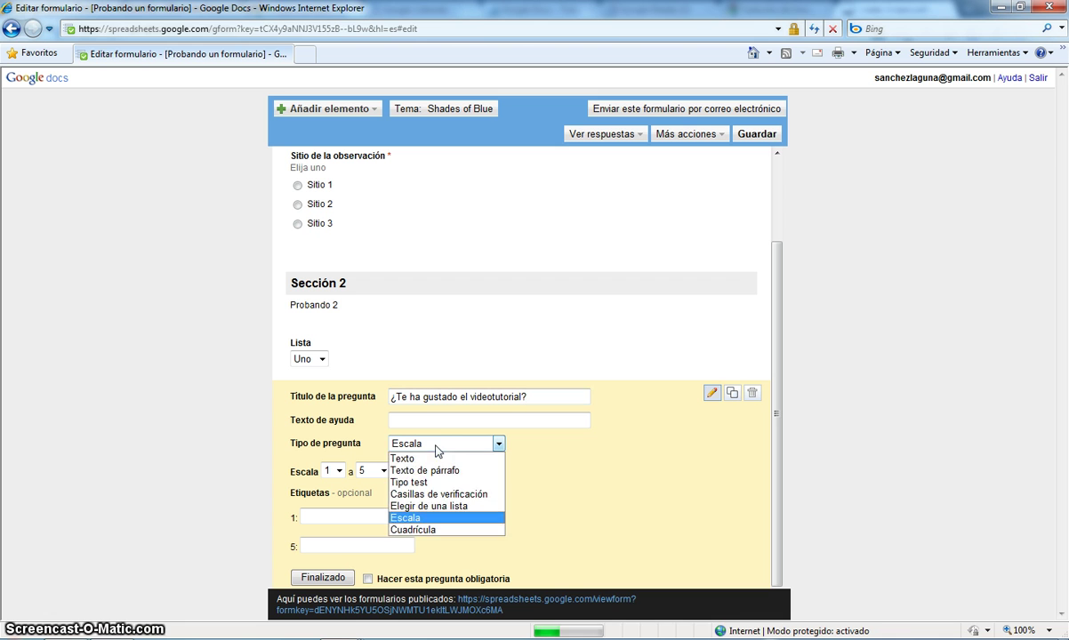
pyautogui.click(436, 446)
pyautogui.click(420, 420)
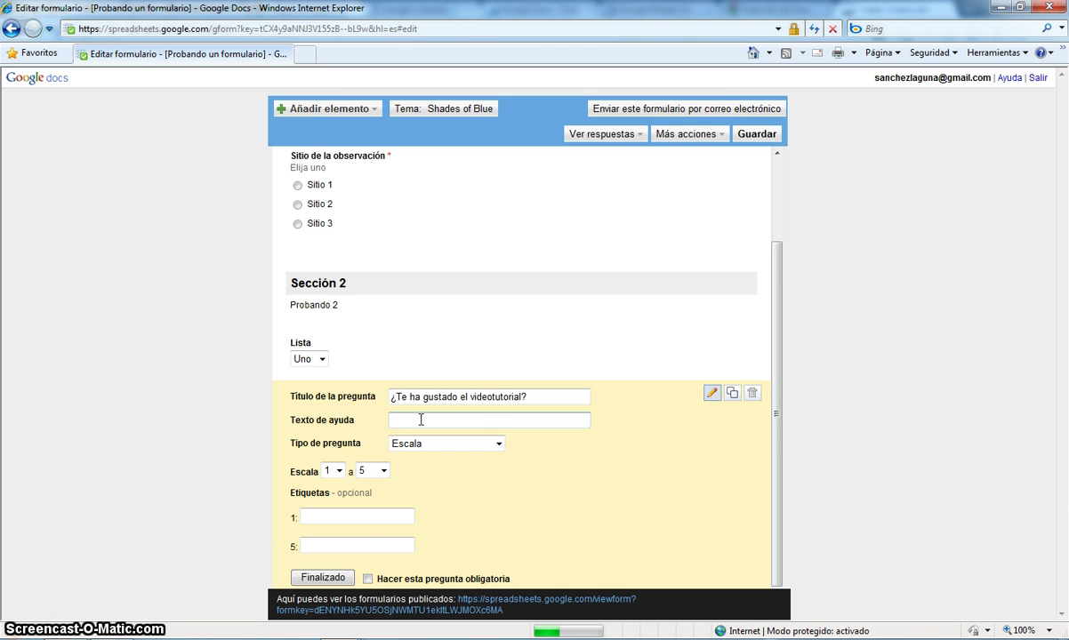
# - Keep the 1–5 scale, label it 'No me ha gustado' to 'Me ha gustado', and make it required
pyautogui.click(382, 471)
pyautogui.click(372, 485)
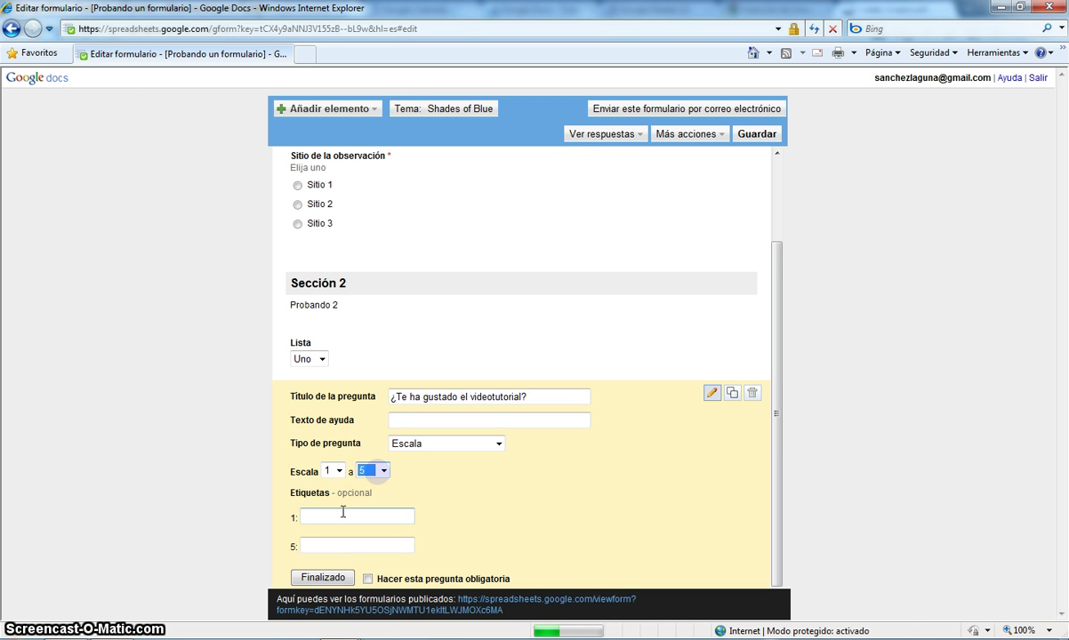
pyautogui.click(332, 516)
pyautogui.write('No me ha gustado')
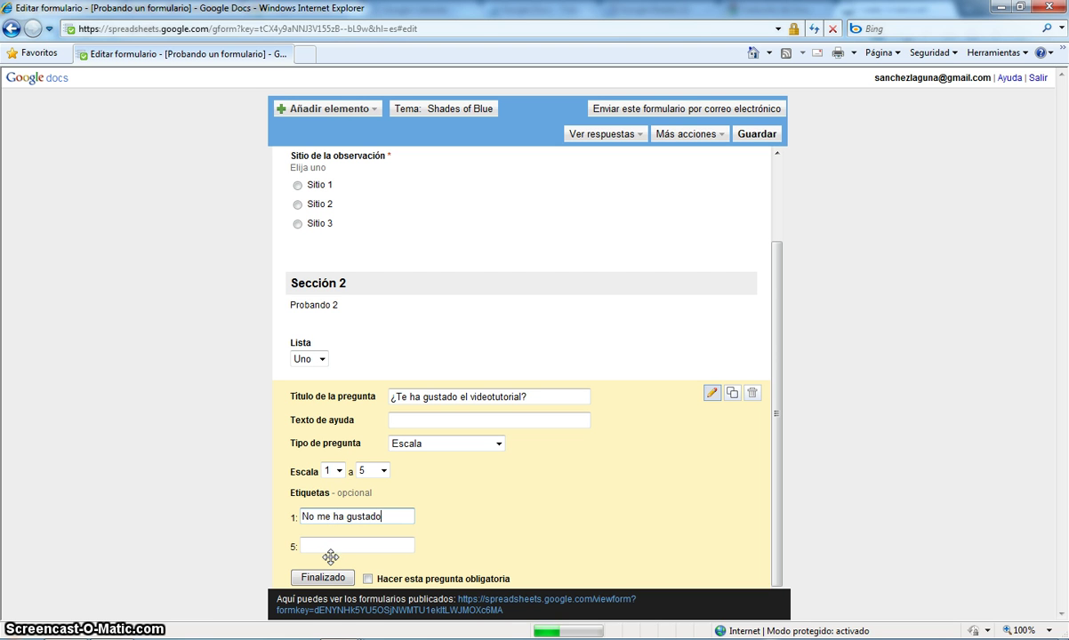
pyautogui.click(331, 546)
pyautogui.write('Me ha gustado')
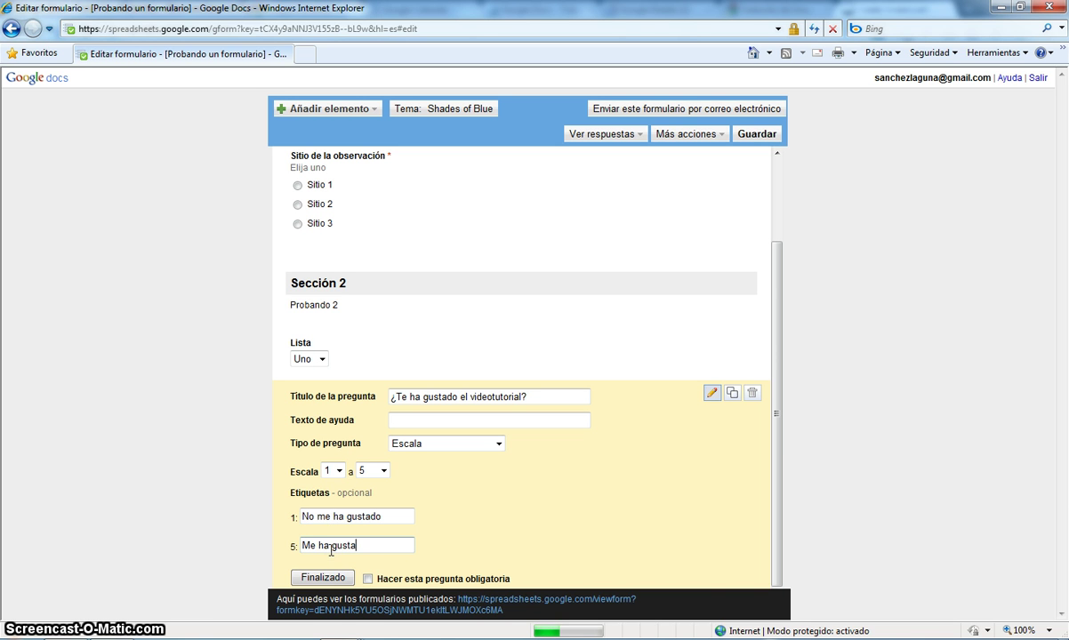
pyautogui.click(366, 579)
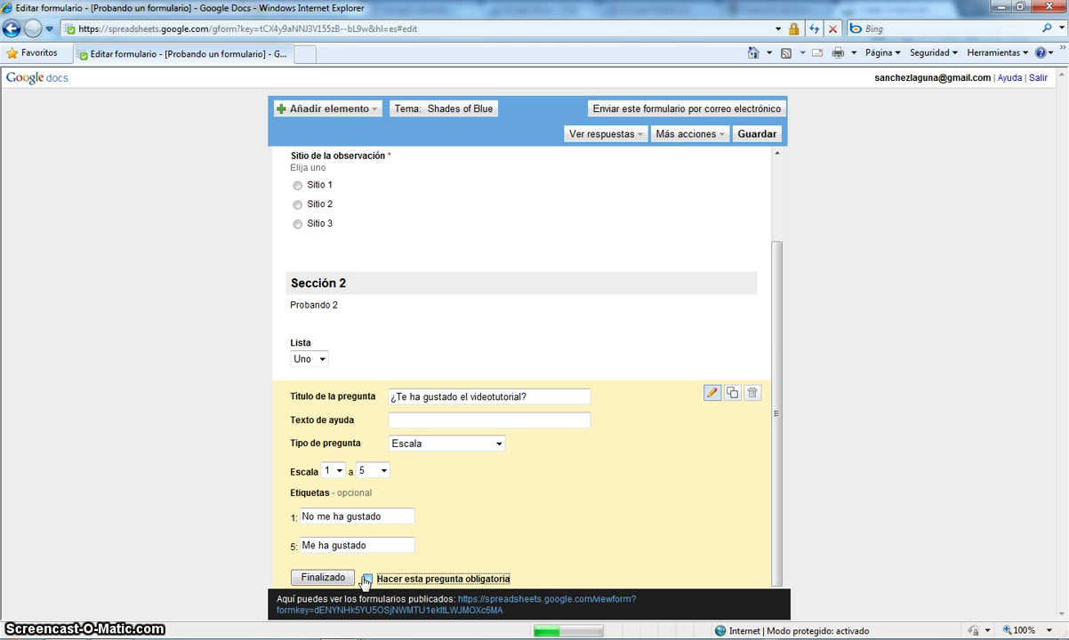
pyautogui.click(323, 577)
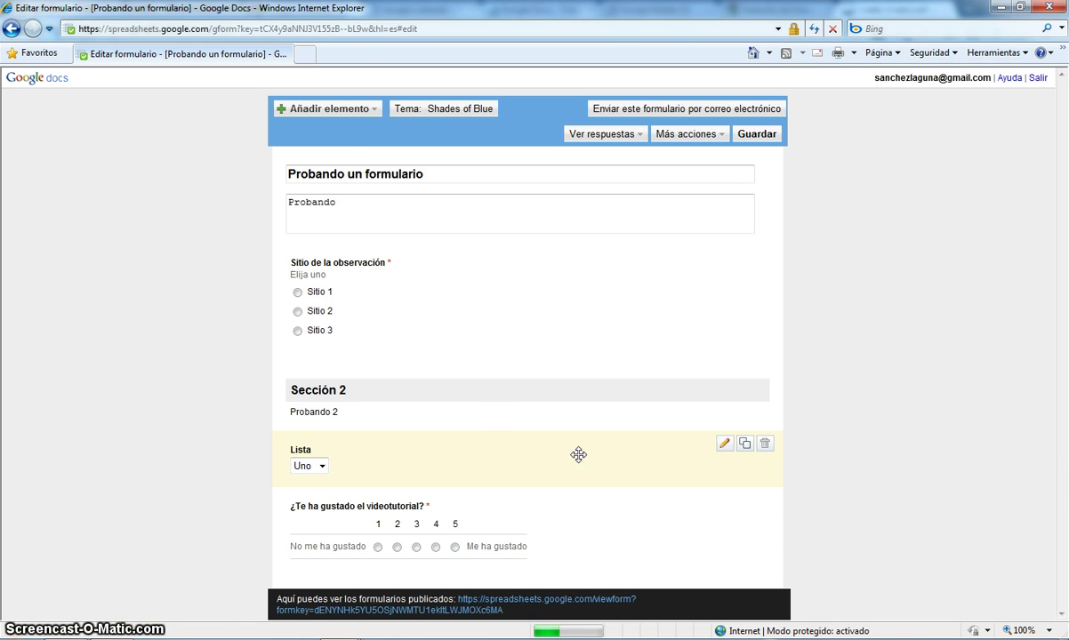
# - Add a grid question to the form with its default settings
pyautogui.click(365, 110)
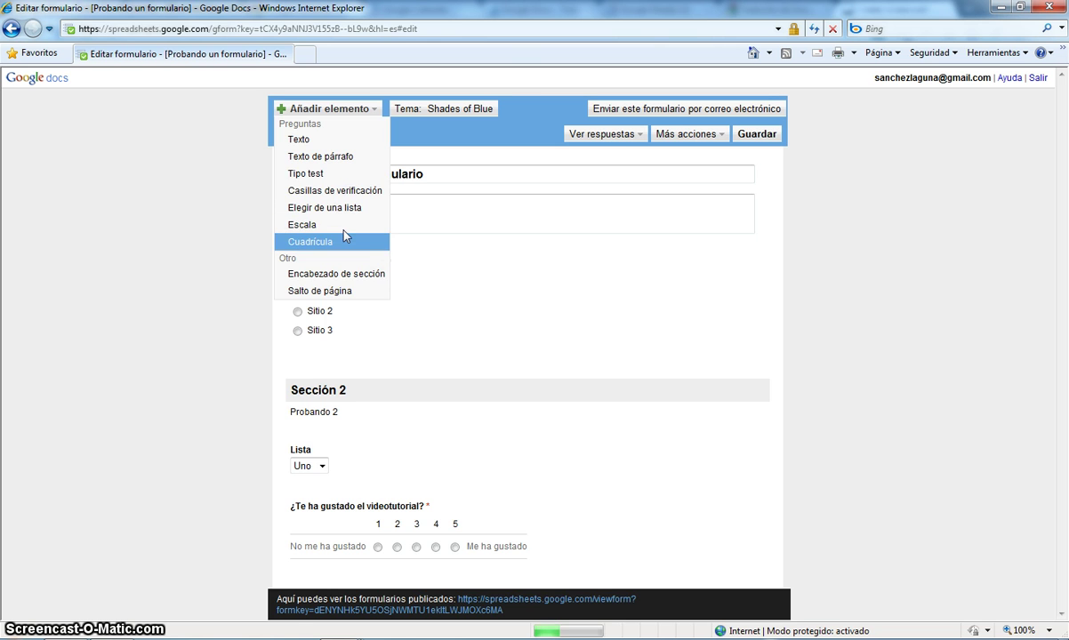
pyautogui.click(343, 240)
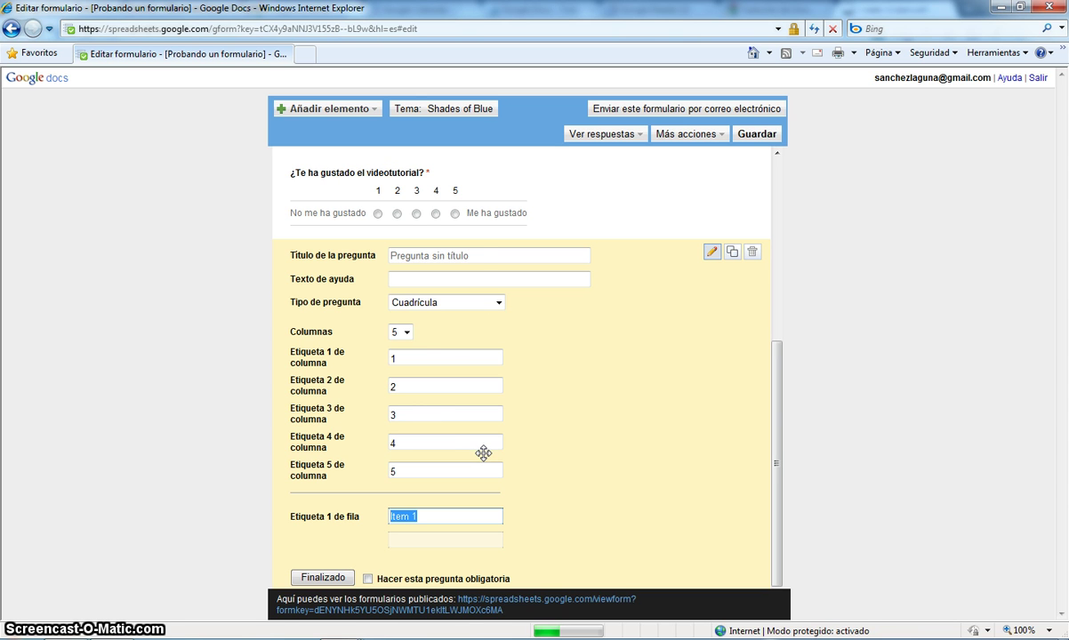
pyautogui.click(330, 578)
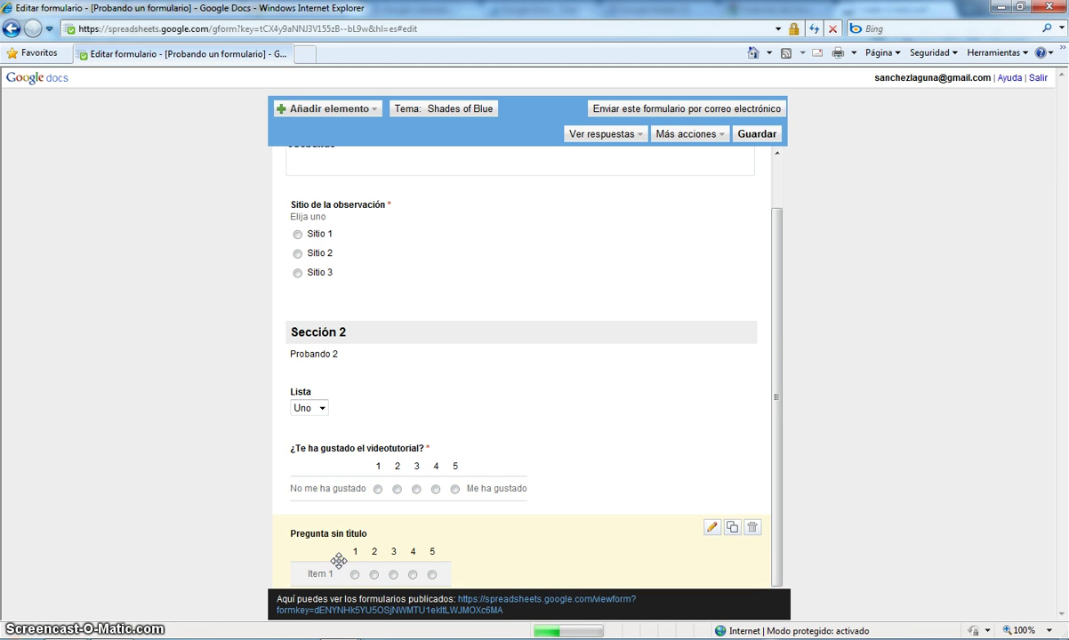
# - Add the row labels 'Item 2' and 'Item 3' to the grid question and finish it
pyautogui.click(711, 529)
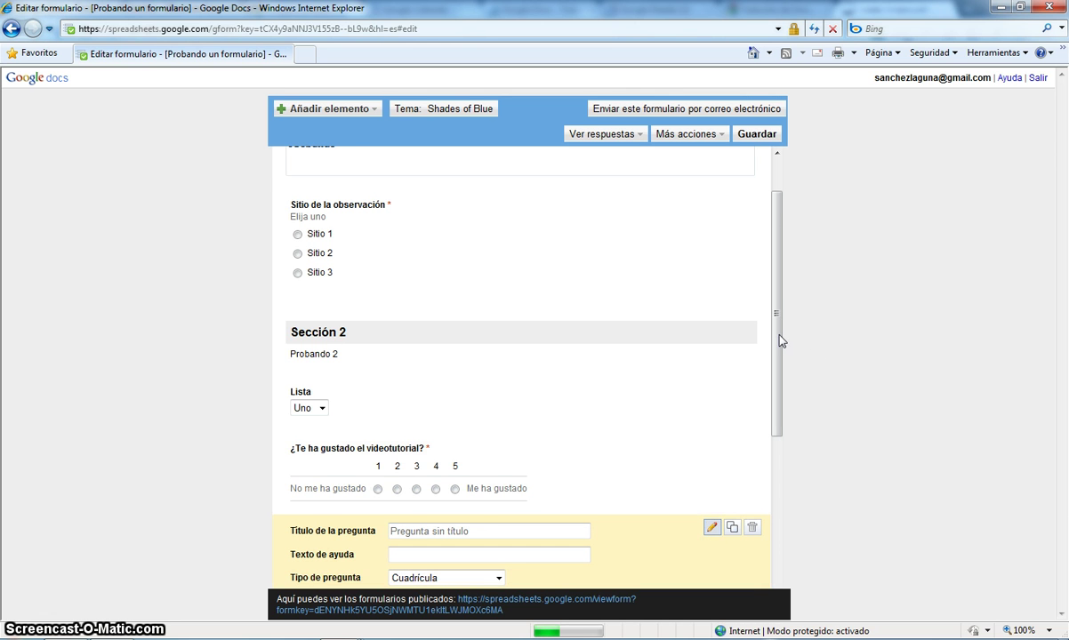
pyautogui.moveTo(778, 338); pyautogui.dragTo(798, 483)
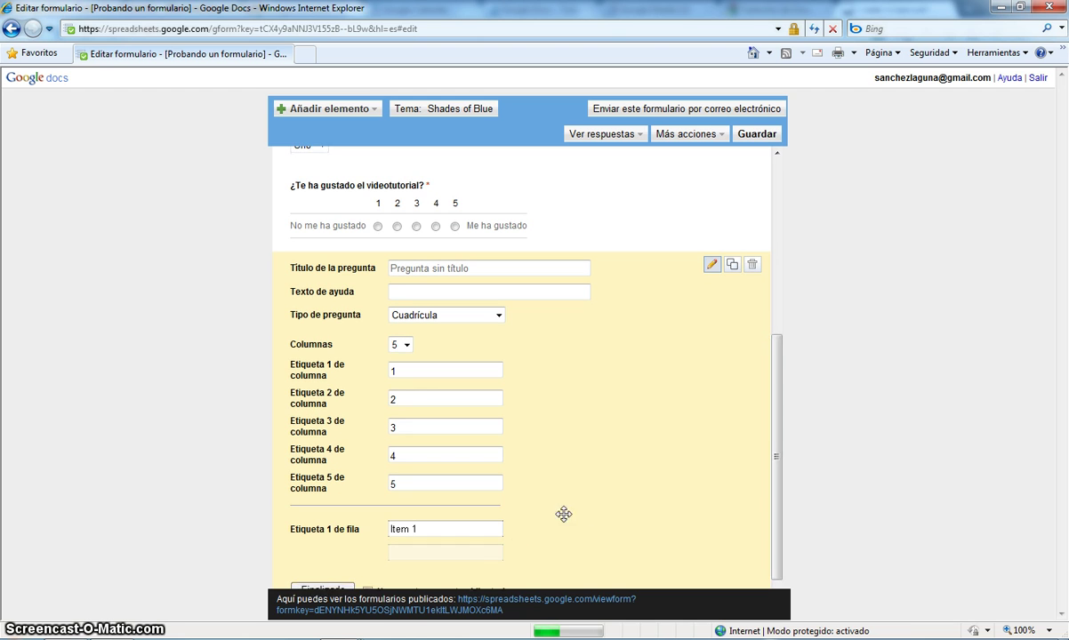
pyautogui.click(492, 553)
pyautogui.write('Item 2')
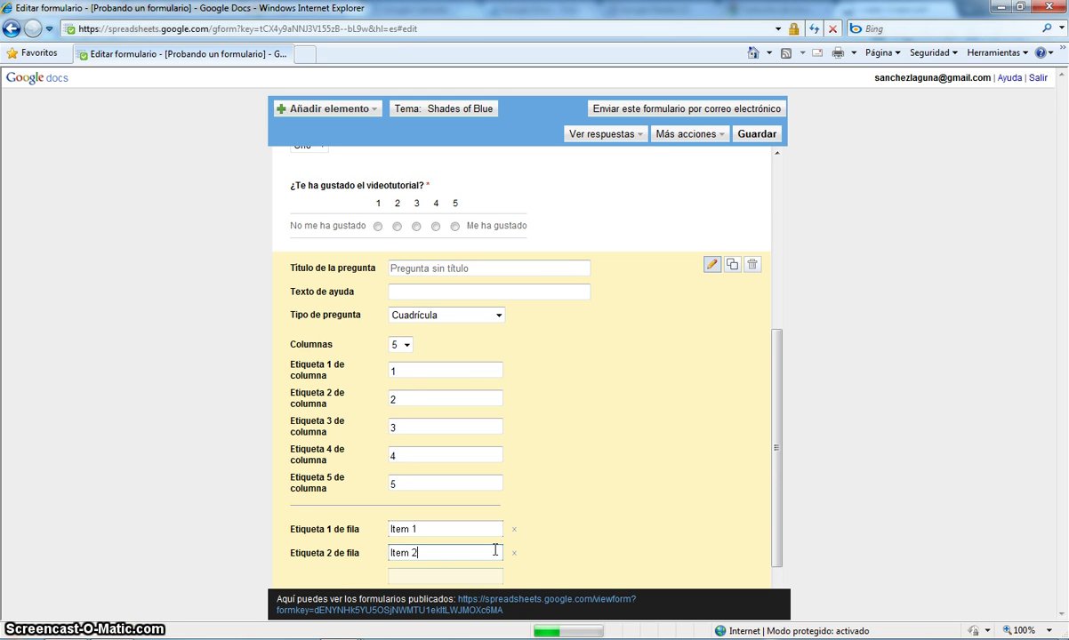
pyautogui.click(478, 574)
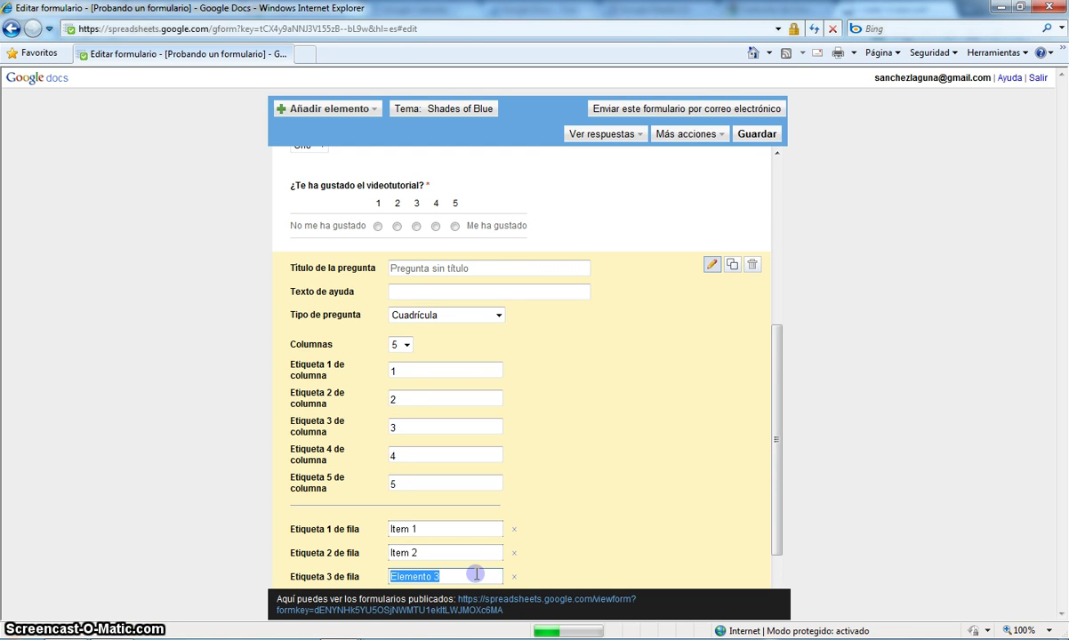
pyautogui.write('Item 3')
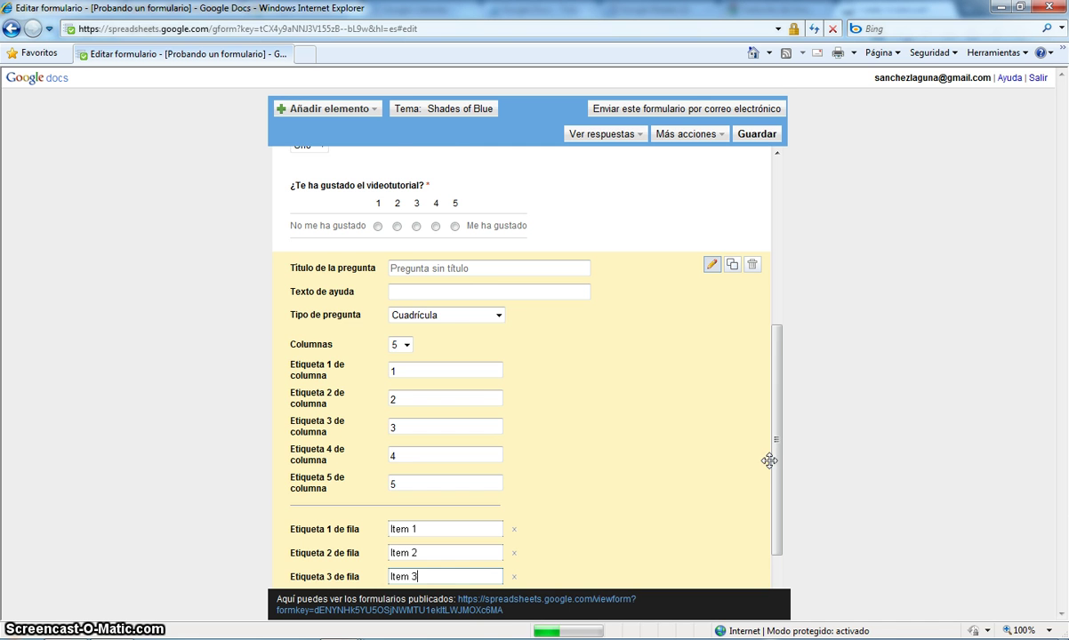
pyautogui.moveTo(768, 458); pyautogui.dragTo(775, 527)
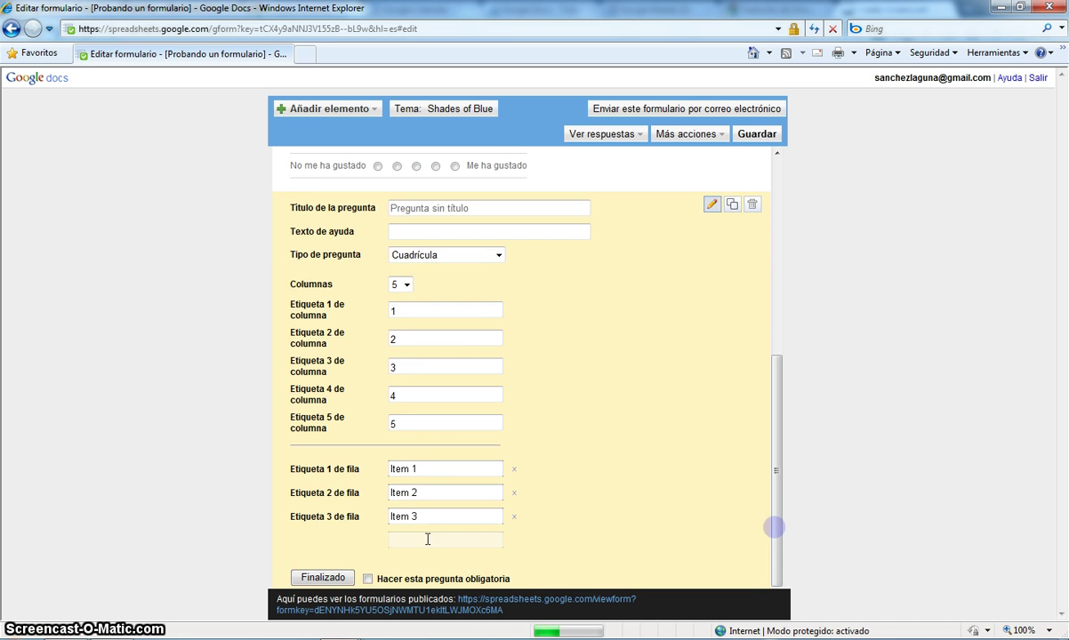
pyautogui.click(323, 577)
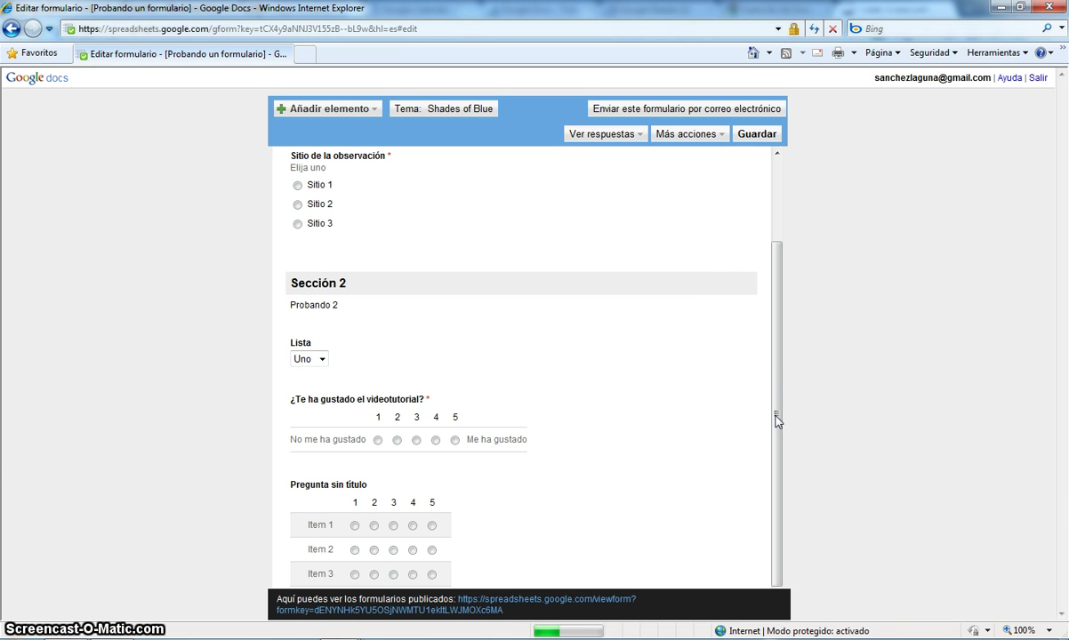
# - Save the form and open its published link in a new window
pyautogui.click(749, 135)
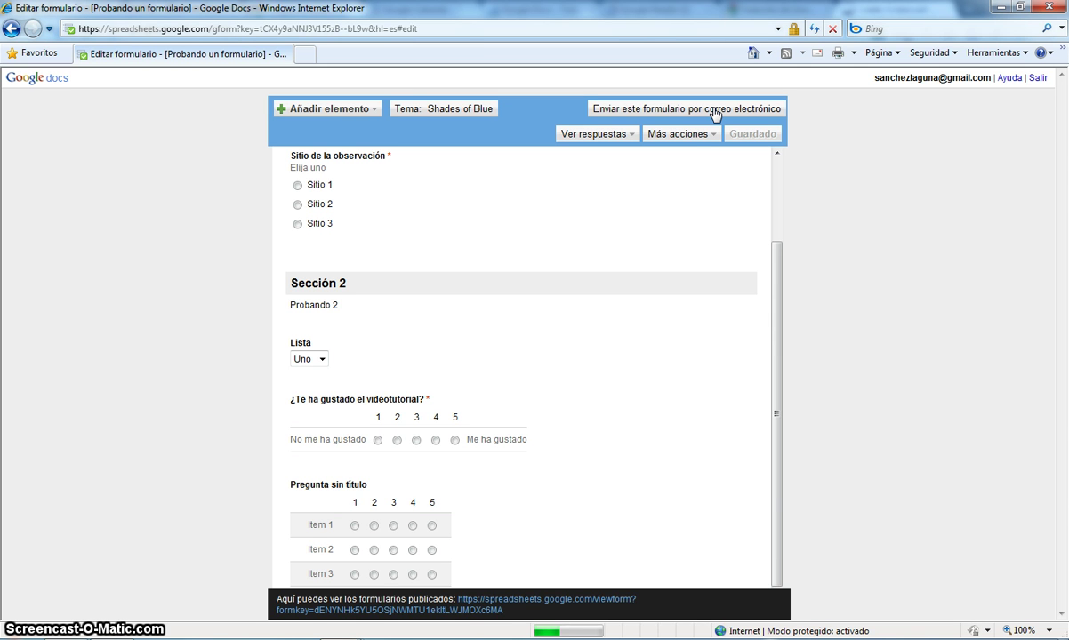
pyautogui.moveTo(598, 253)
pyautogui.click(471, 610)
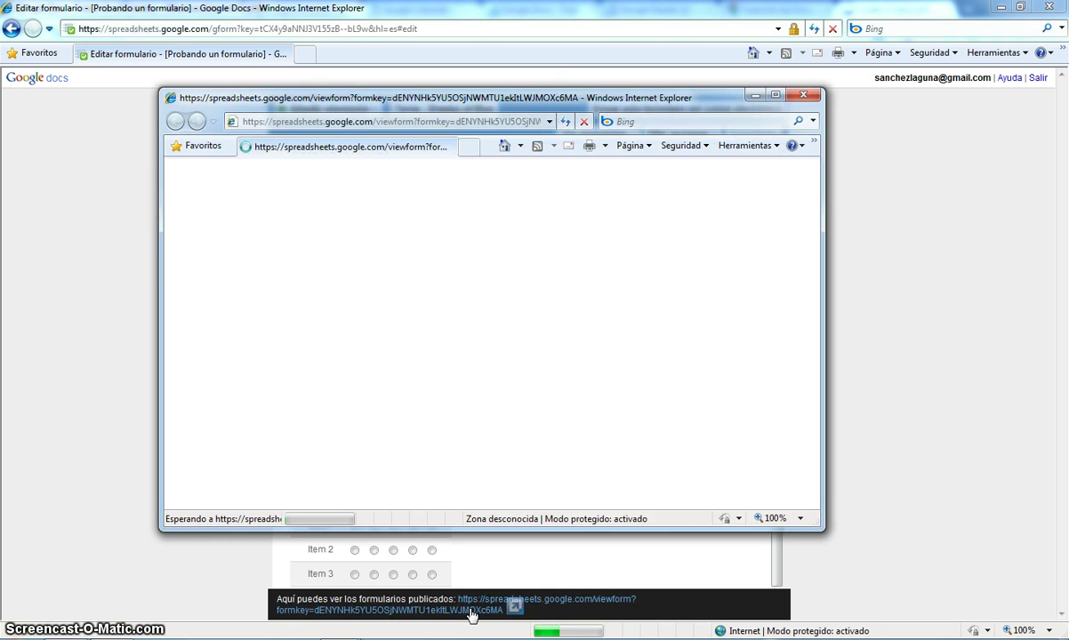
# - Maximize the live form window and answer Sitio 1, Tres and rating 2
pyautogui.click(776, 96)
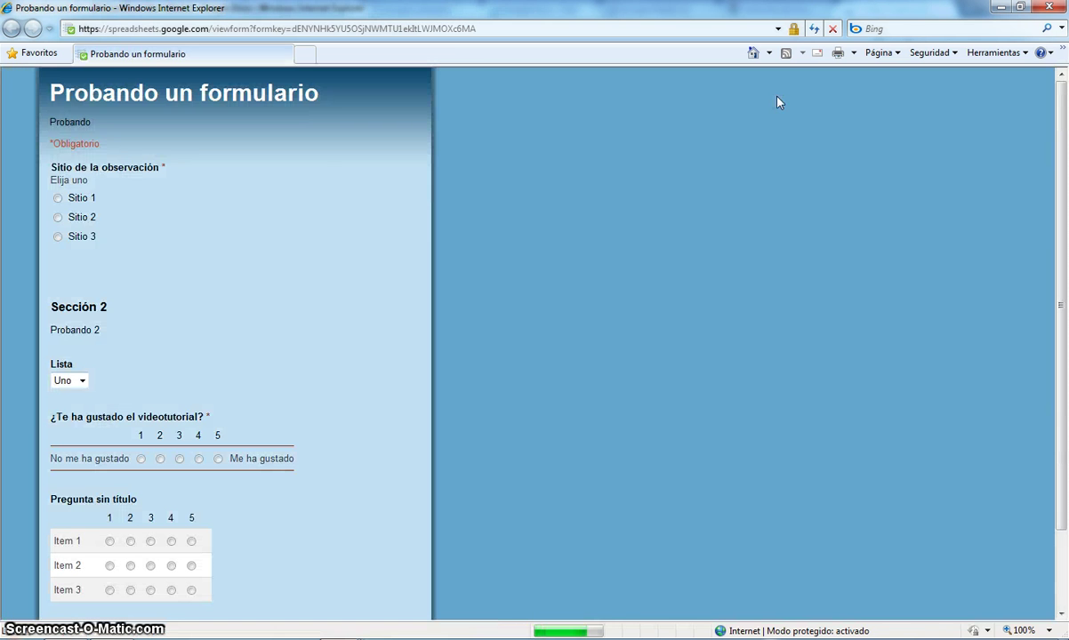
pyautogui.click(58, 198)
pyautogui.click(77, 381)
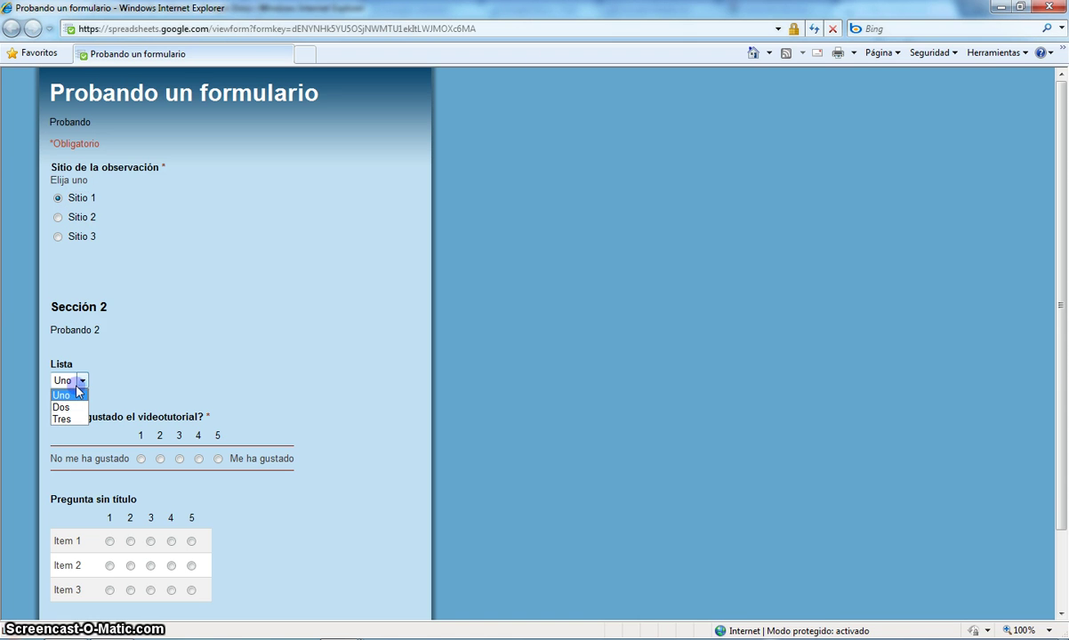
pyautogui.click(71, 418)
pyautogui.click(160, 458)
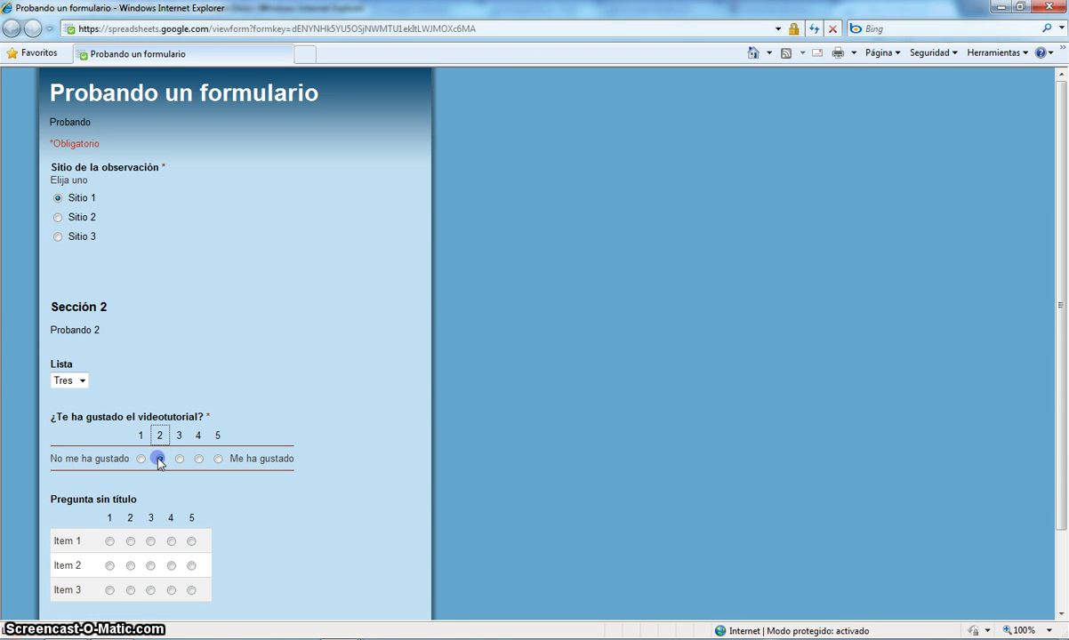
# - Answer the grid rows 3, 2 and 2, then submit the response
pyautogui.click(150, 540)
pyautogui.click(130, 566)
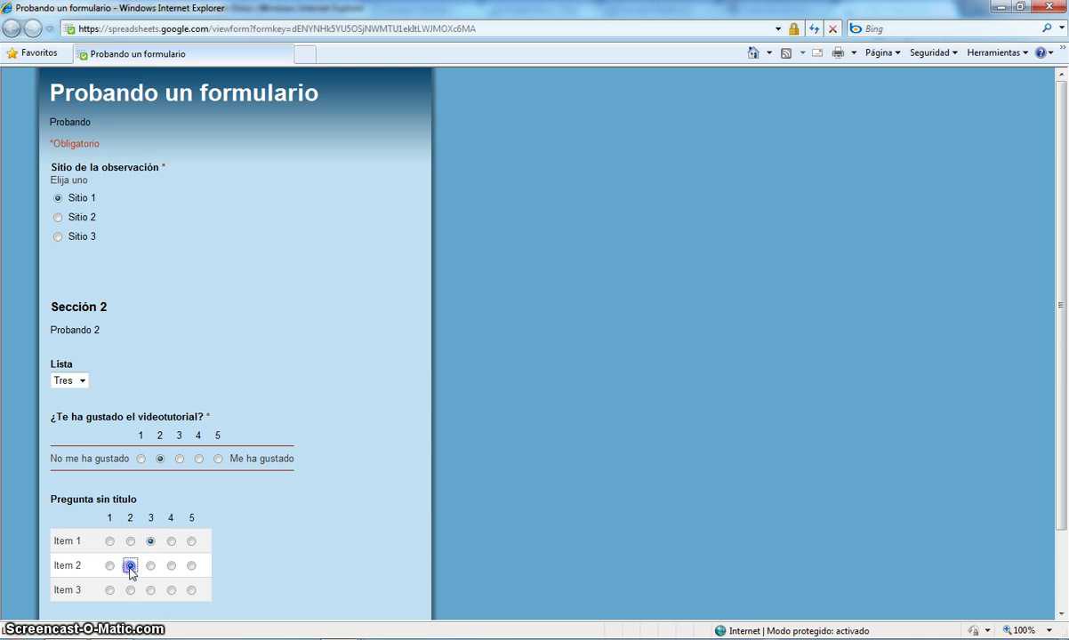
pyautogui.click(131, 590)
pyautogui.scroll(-2, 302, 576)
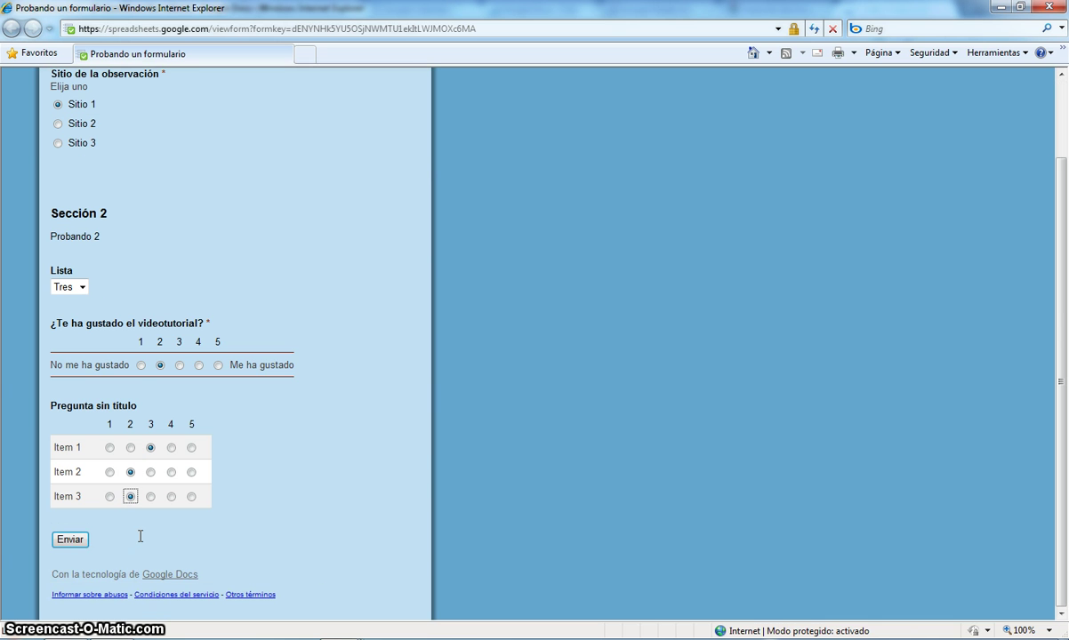
pyautogui.click(78, 542)
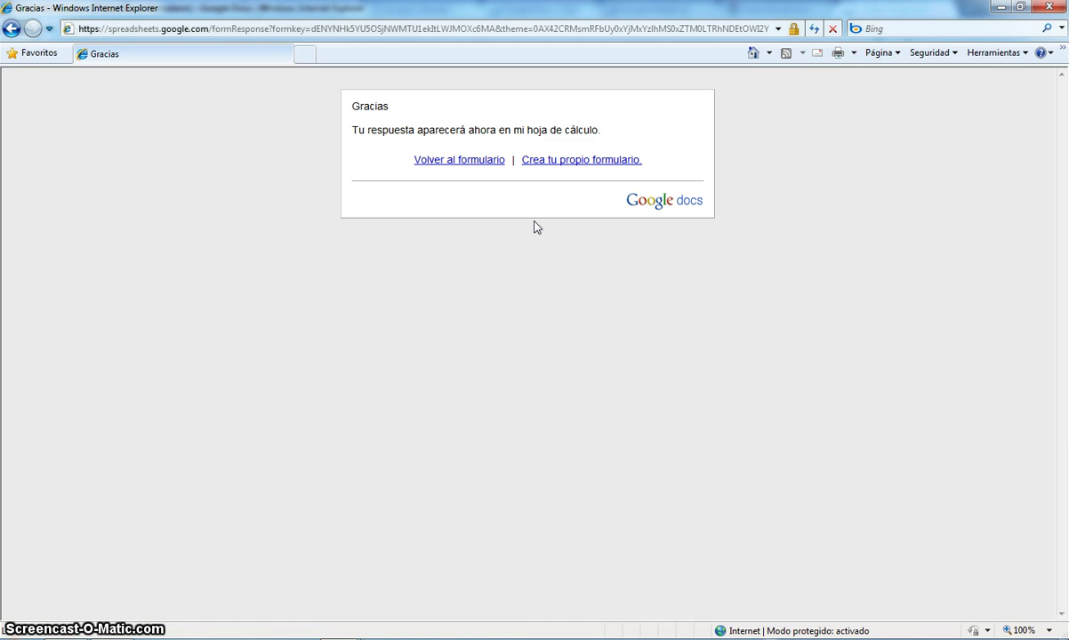
# - Return to the form and submit Sitio 3, Uno, rating 1, grid answers 3, 3, 4
pyautogui.click(465, 163)
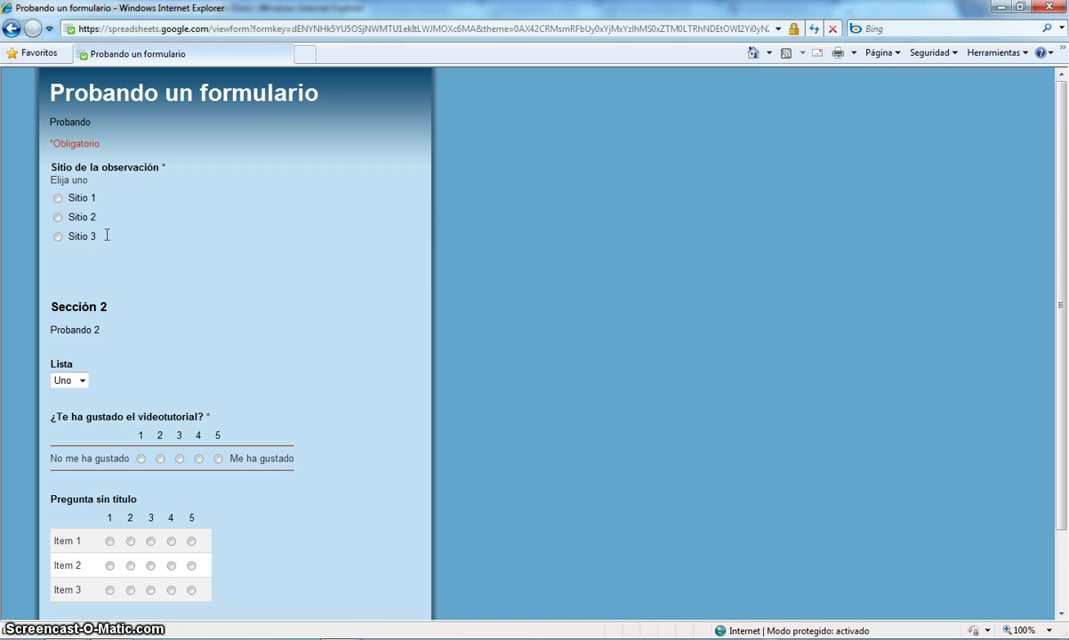
pyautogui.click(67, 237)
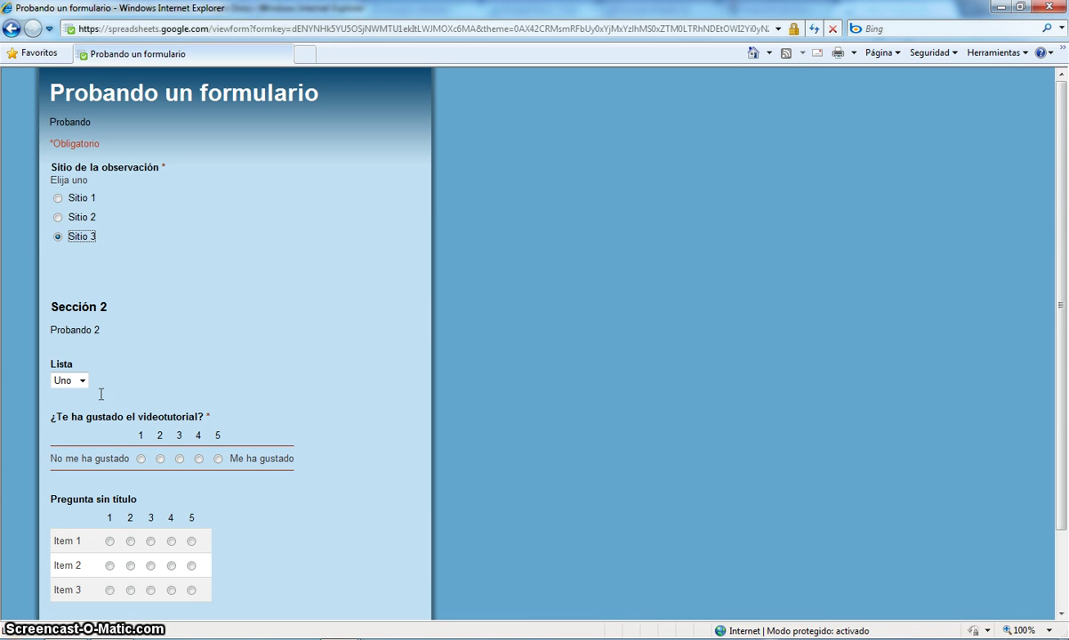
pyautogui.click(140, 458)
pyautogui.click(150, 541)
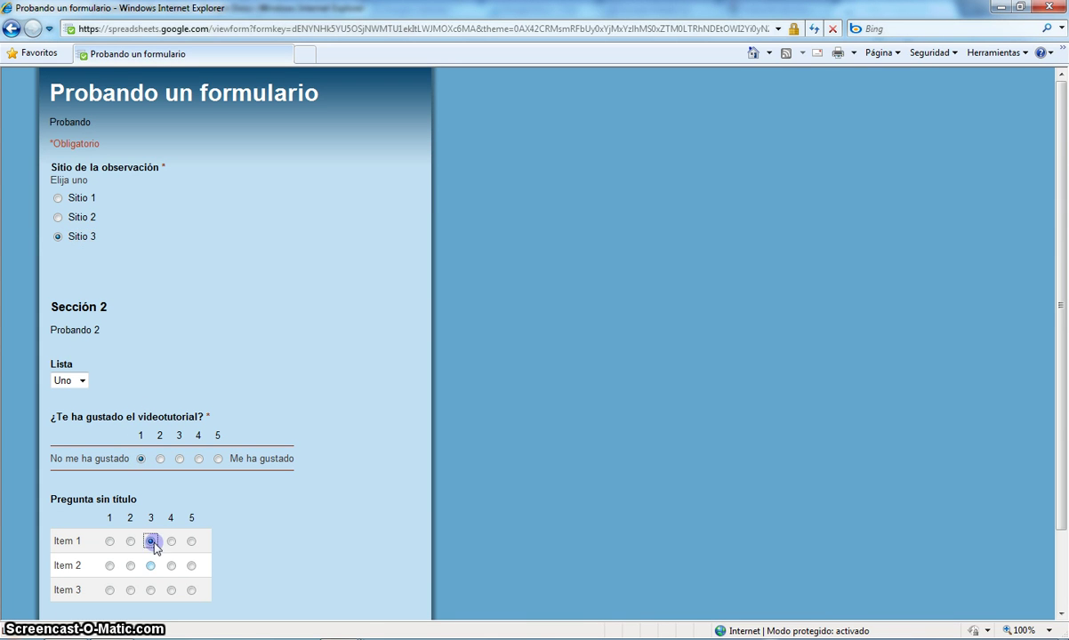
pyautogui.click(150, 565)
pyautogui.click(170, 590)
pyautogui.scroll(-2, 320, 551)
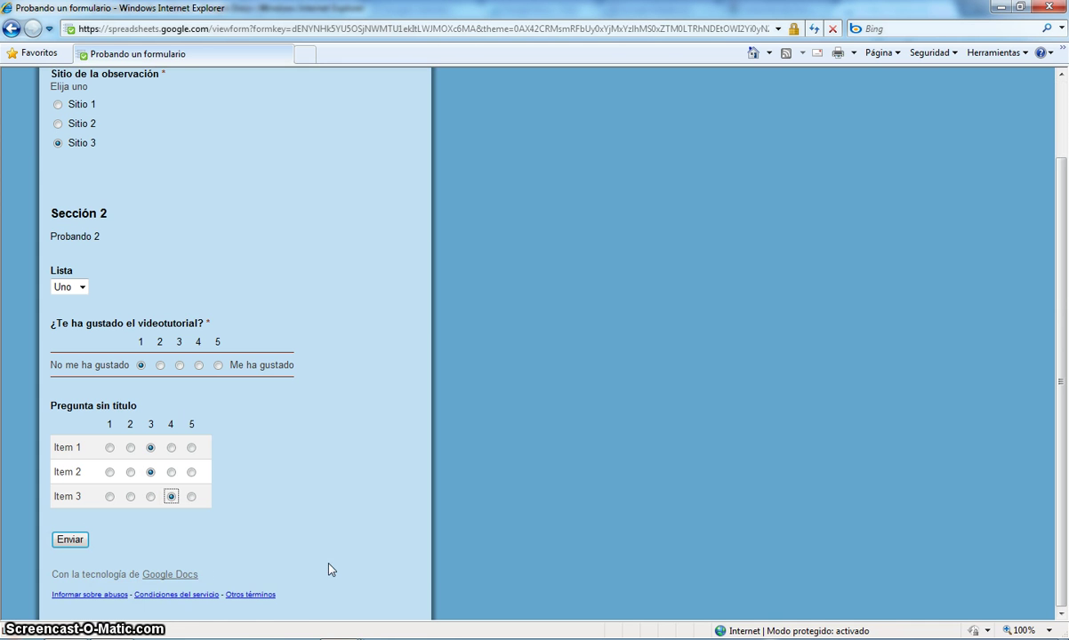
pyautogui.click(70, 539)
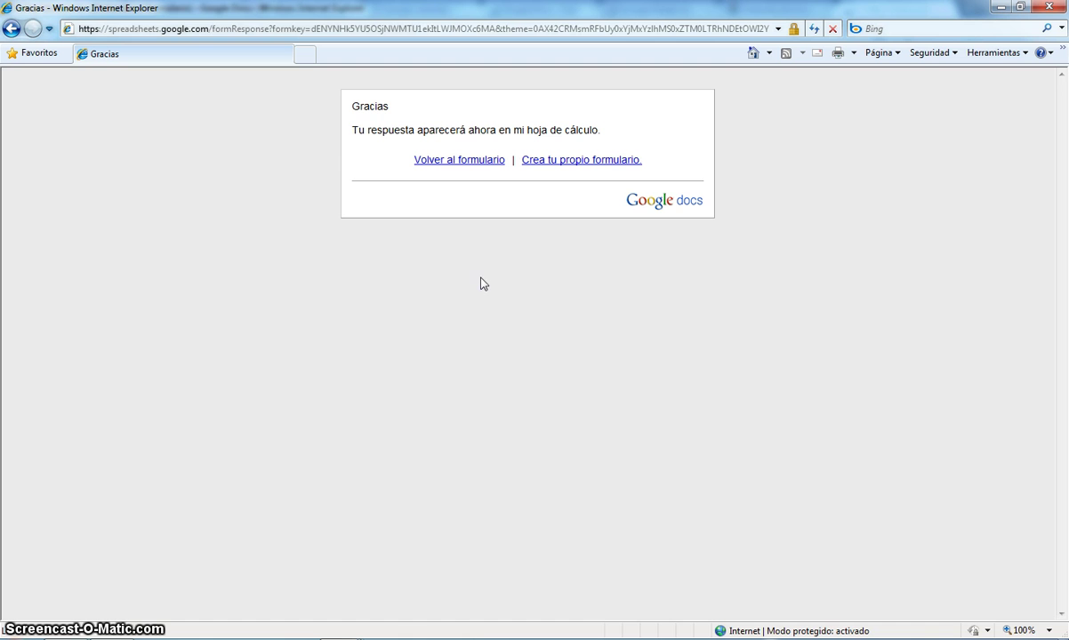
# - Close the Gracias window, check the Más acciones and Ver respuestas menus, then close the editor
pyautogui.click(1049, 9)
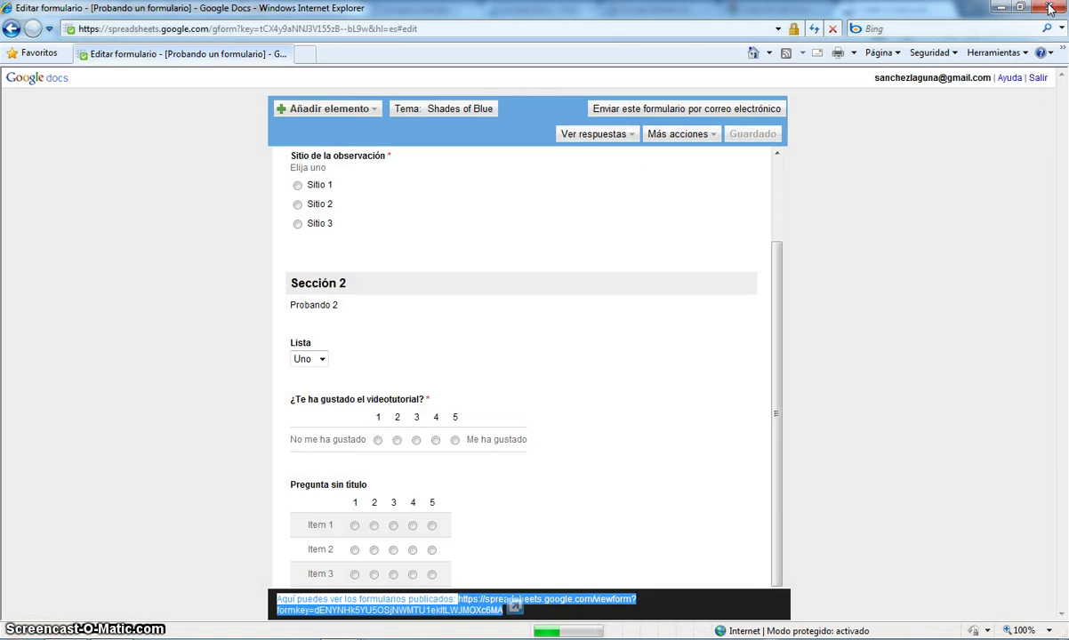
pyautogui.click(707, 135)
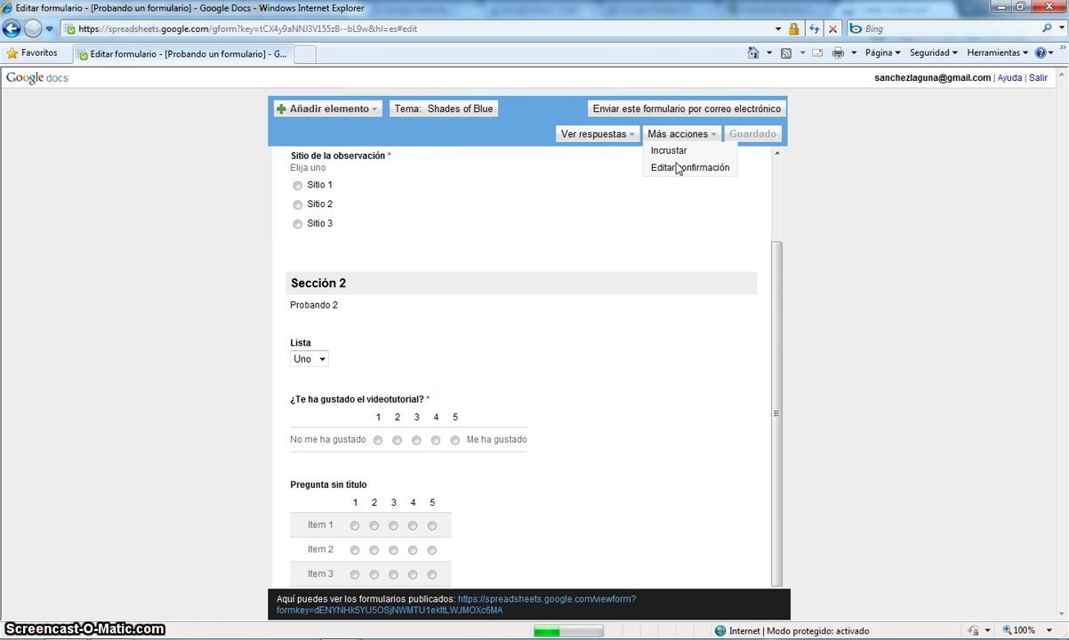
pyautogui.click(627, 135)
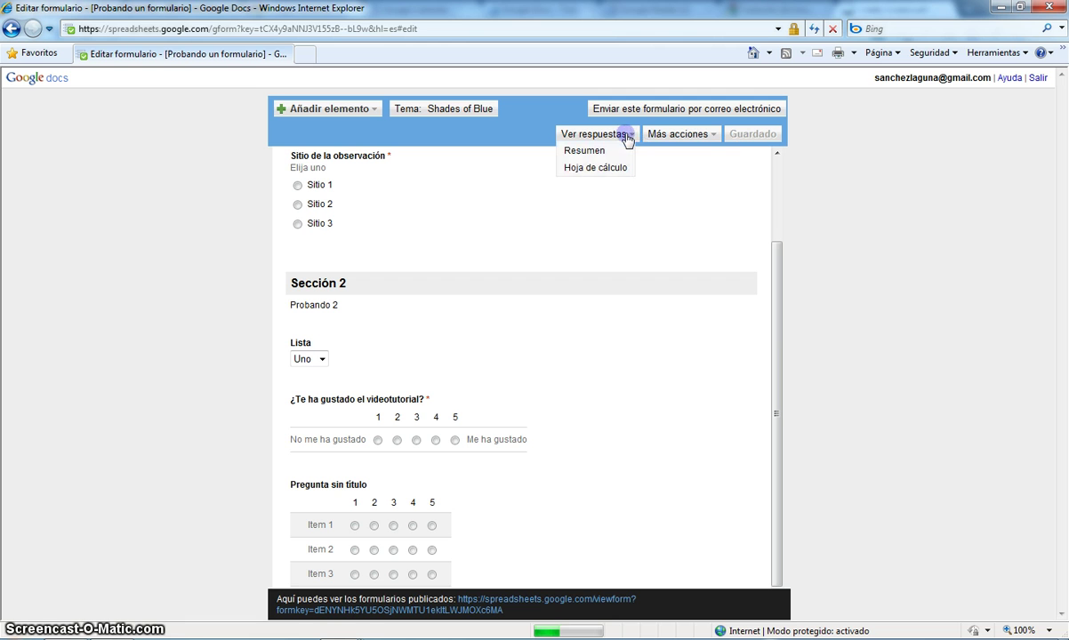
pyautogui.click(544, 113)
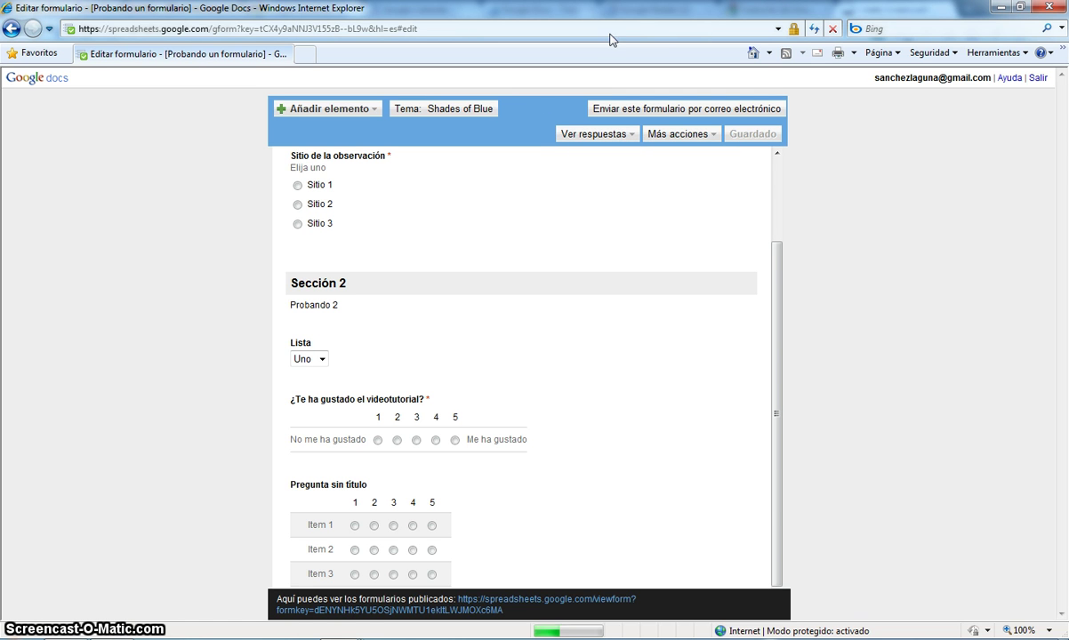
pyautogui.click(1044, 8)
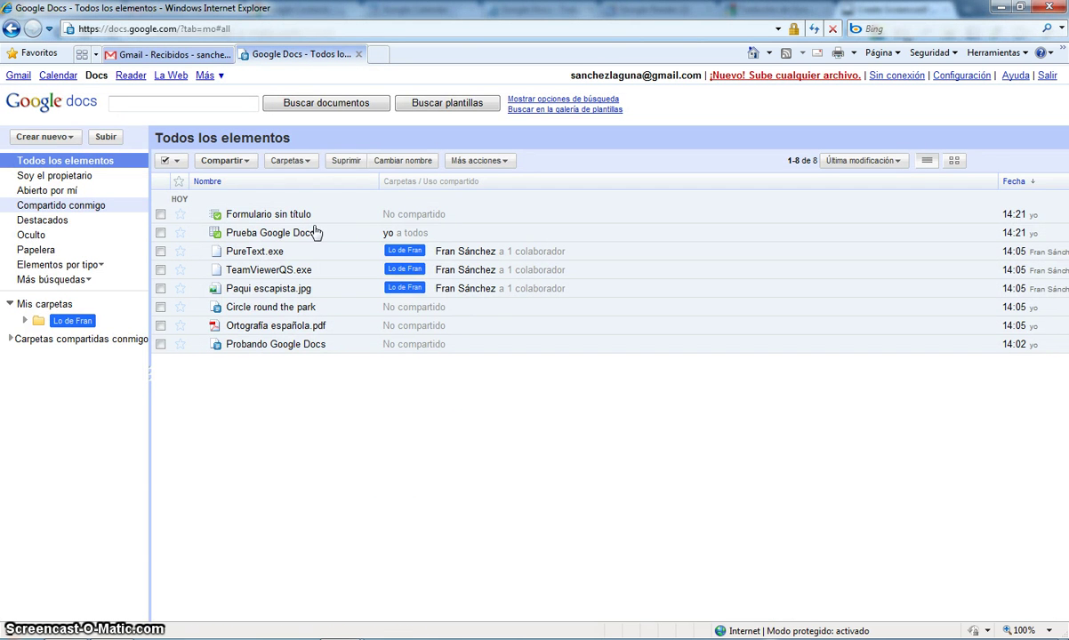
pyautogui.click(256, 216)
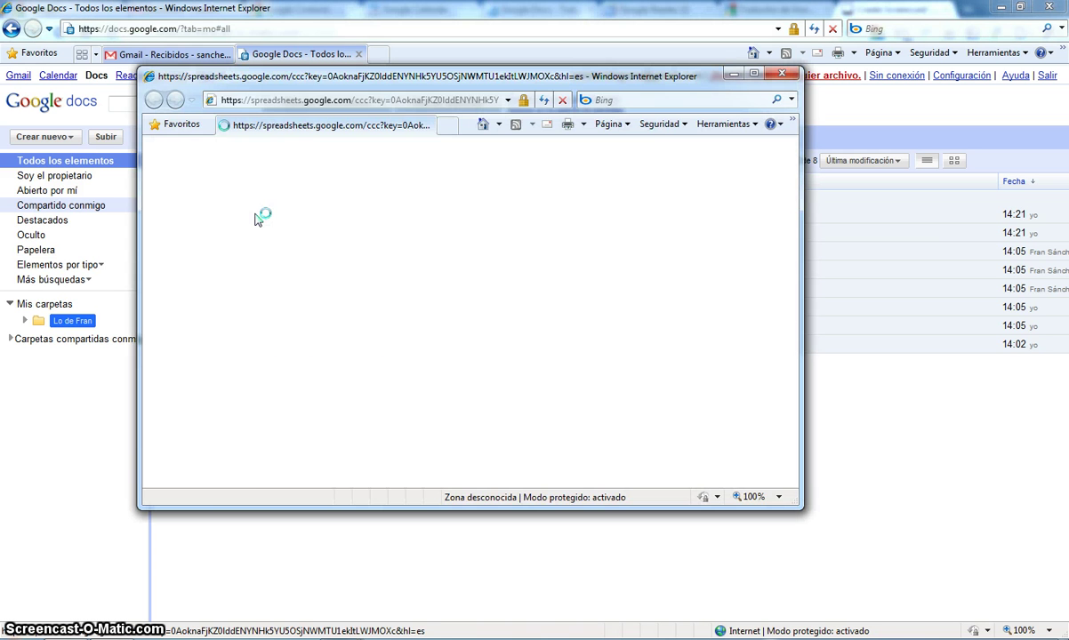
pyautogui.click(753, 76)
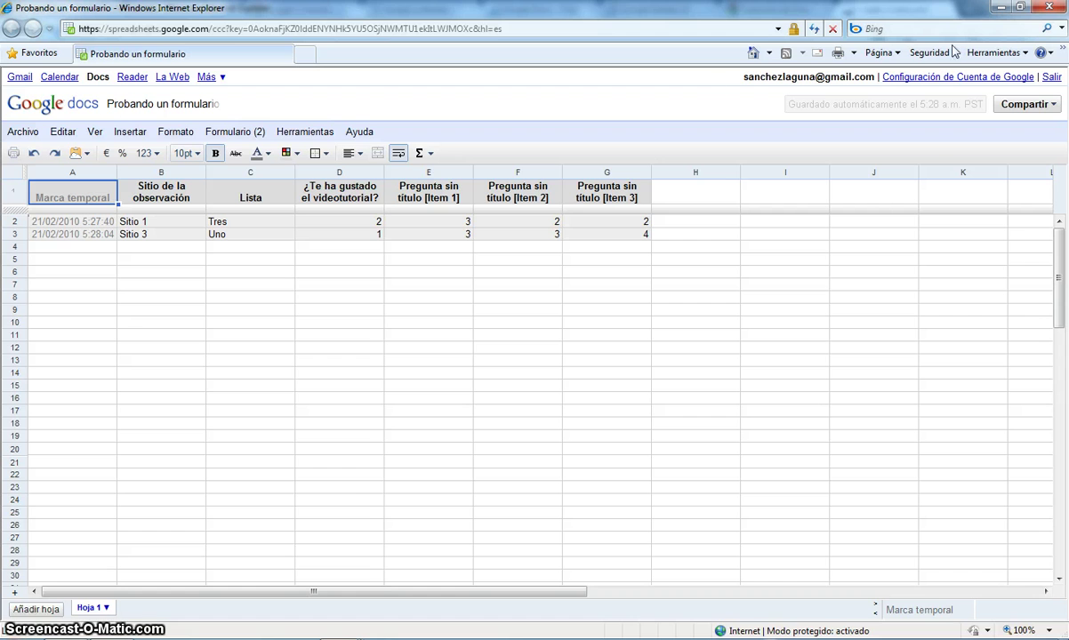
pyautogui.click(1046, 9)
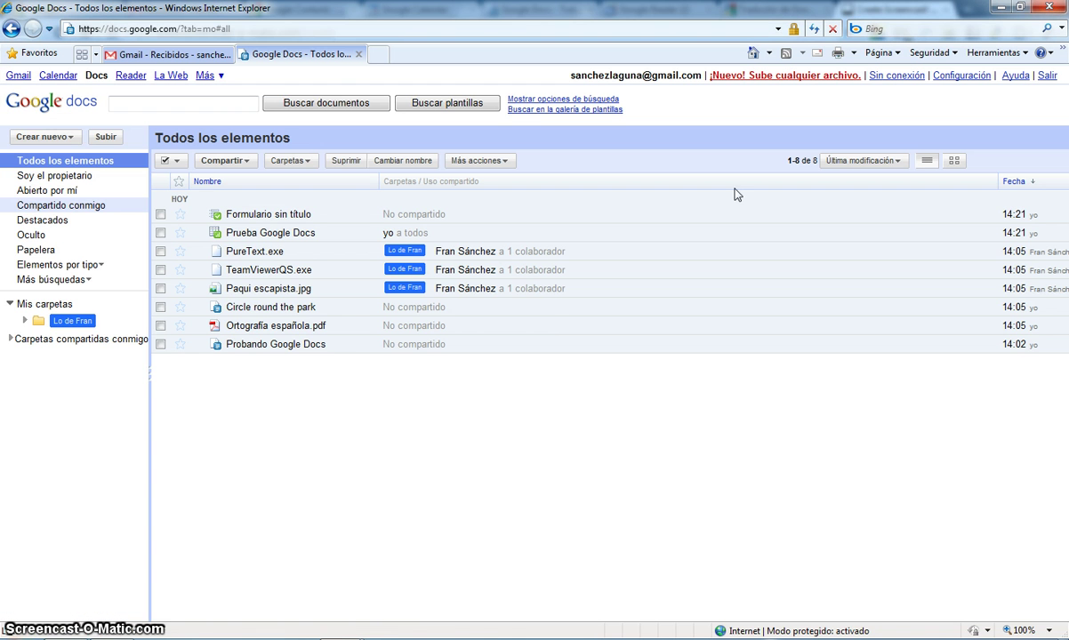